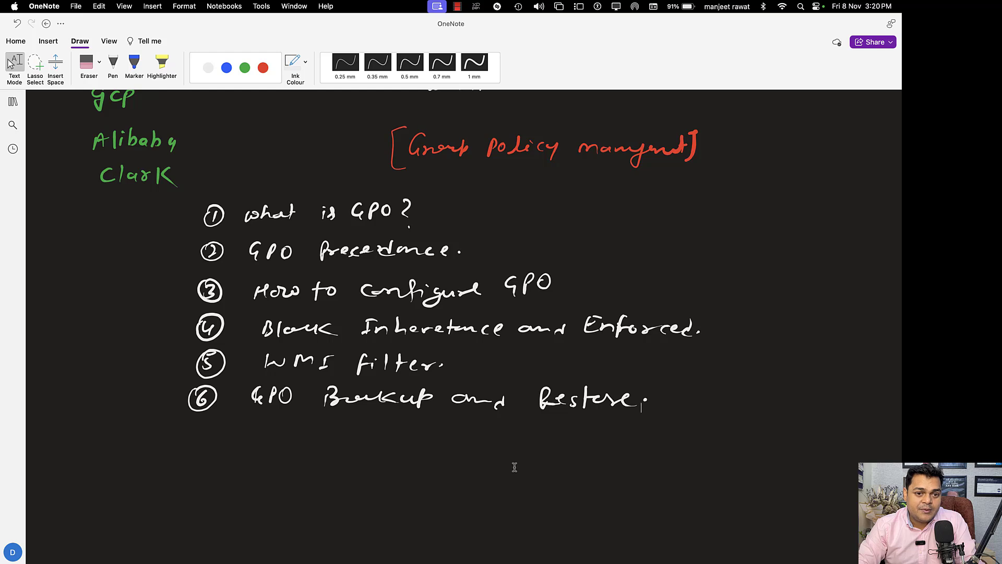
Handwrite the bracketed heading "GPO Precedance" with the red pen in the blank space below the six-topic list
scroll(514, 466, "down", 3)
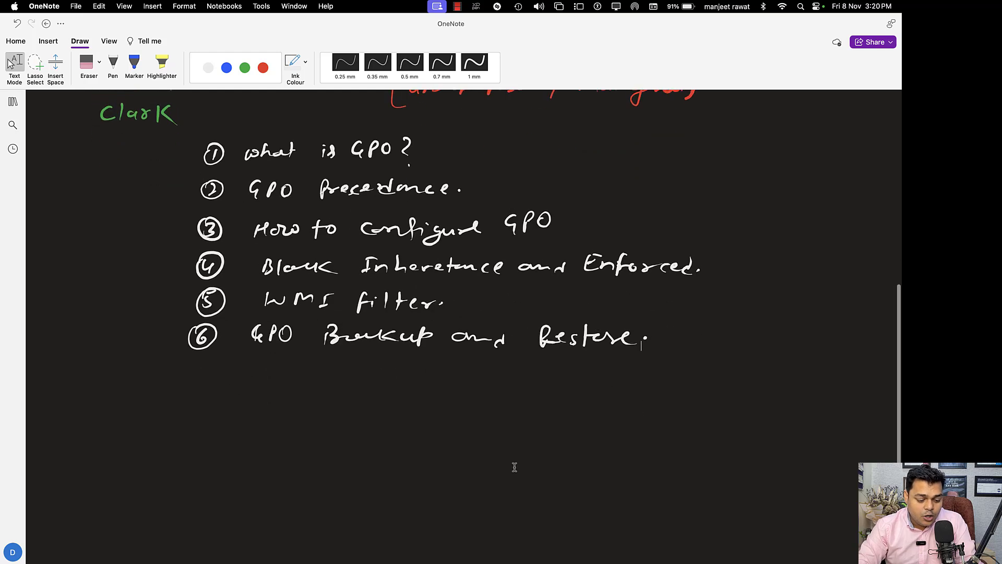
key("ctrl+super+p")
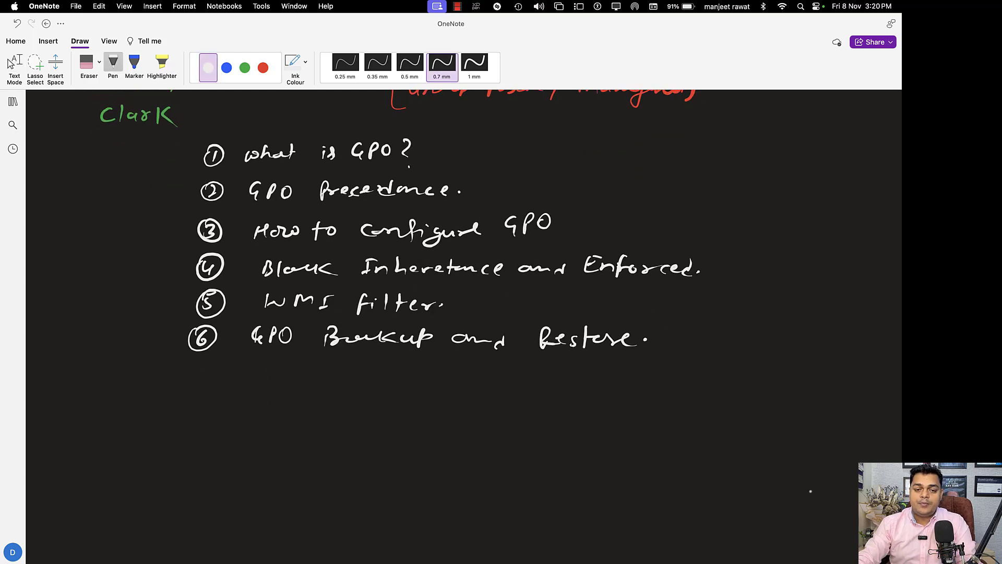
scroll(825, 519, "down", 10)
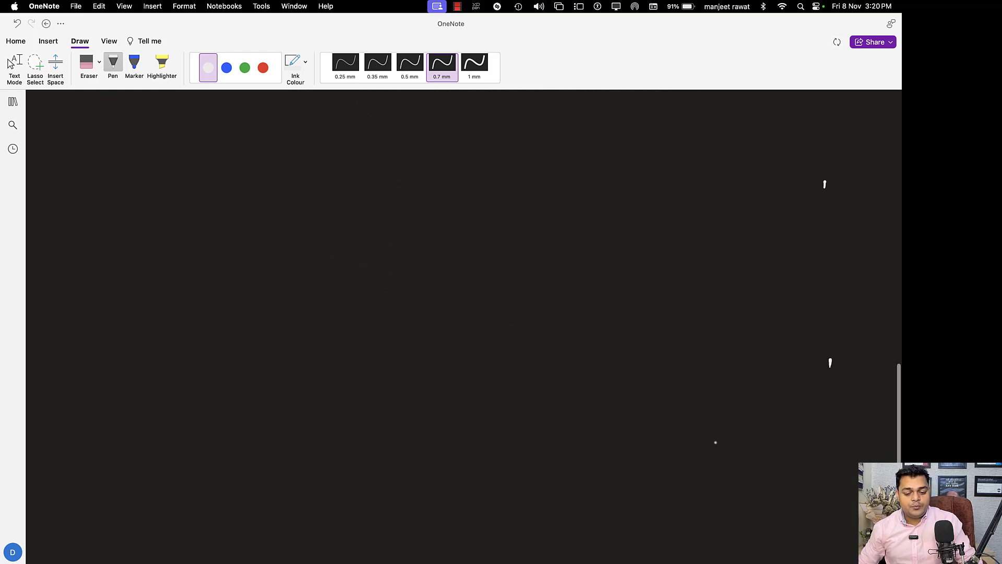
left_click(263, 68)
scroll(381, 147, "up", 5)
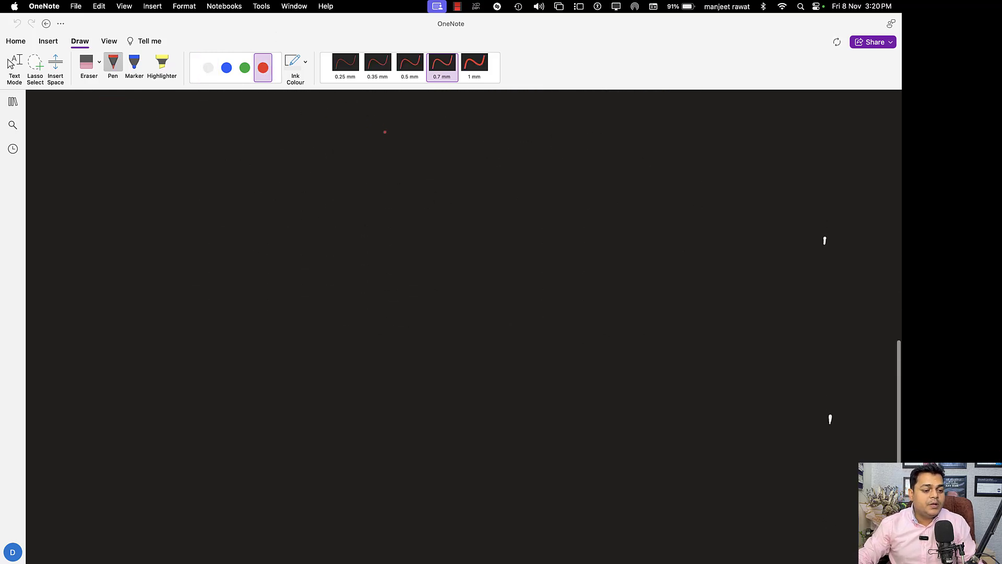
scroll(373, 181, "down", 1)
mouse_move(358, 182)
left_mouse_down()
mouse_move(355, 197)
mouse_move(377, 184)
mouse_move(402, 196)
left_mouse_up()
mouse_move(403, 177)
left_mouse_down()
mouse_move(412, 192)
mouse_move(436, 193)
left_mouse_up()
left_click_drag(440, 189, 458, 193)
left_click_drag(473, 186, 493, 192)
left_click_drag(496, 186, 517, 198)
left_click(539, 189)
mouse_move(346, 166)
left_mouse_down()
mouse_move(334, 167)
mouse_move(345, 204)
left_mouse_up()
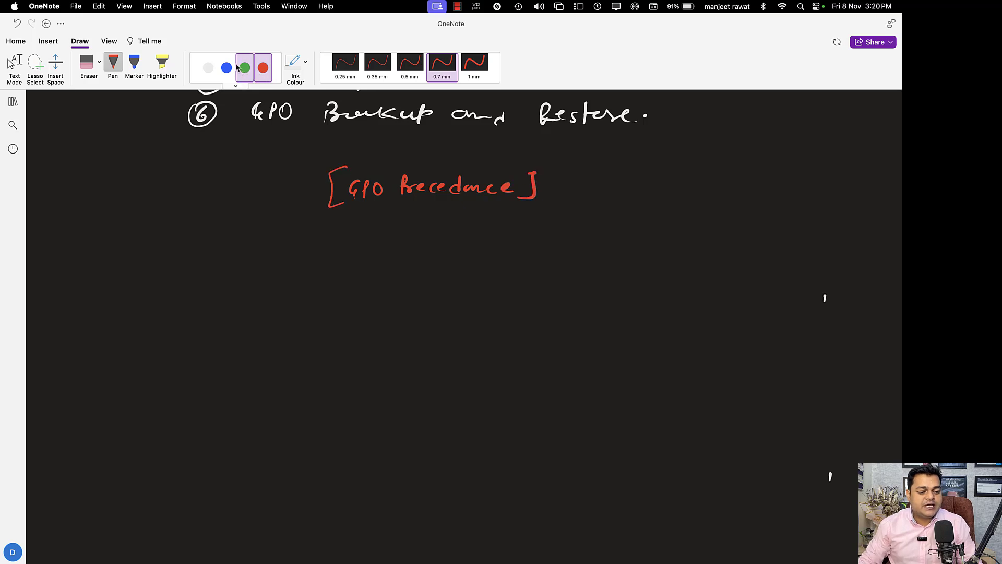
Handwrite a vertical list reading Local, Site, Domain and O.U in green ink below the heading
left_click(240, 67)
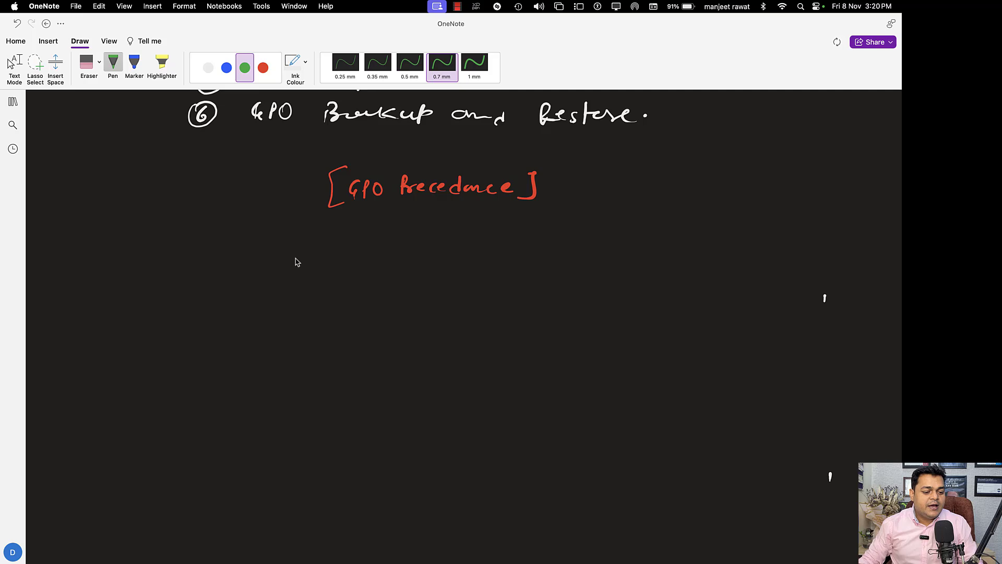
left_click_drag(288, 253, 293, 271)
mouse_move(282, 312)
left_mouse_down()
mouse_move(268, 327)
mouse_move(268, 369)
left_mouse_up()
mouse_move(280, 410)
left_mouse_down()
mouse_move(270, 417)
mouse_move(304, 410)
left_mouse_up()
left_click(285, 414)
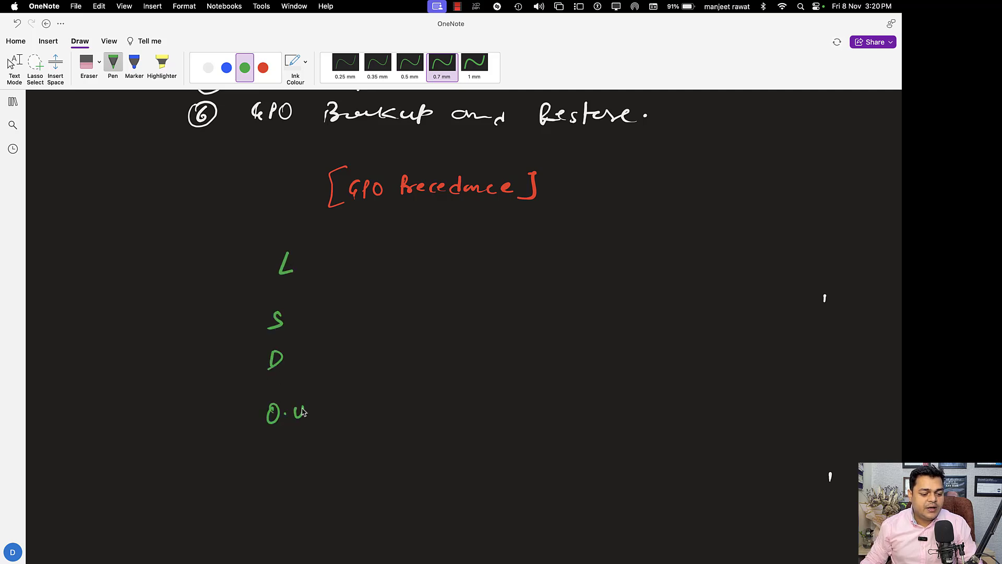
left_click_drag(307, 261, 347, 268)
left_click_drag(346, 269, 353, 245)
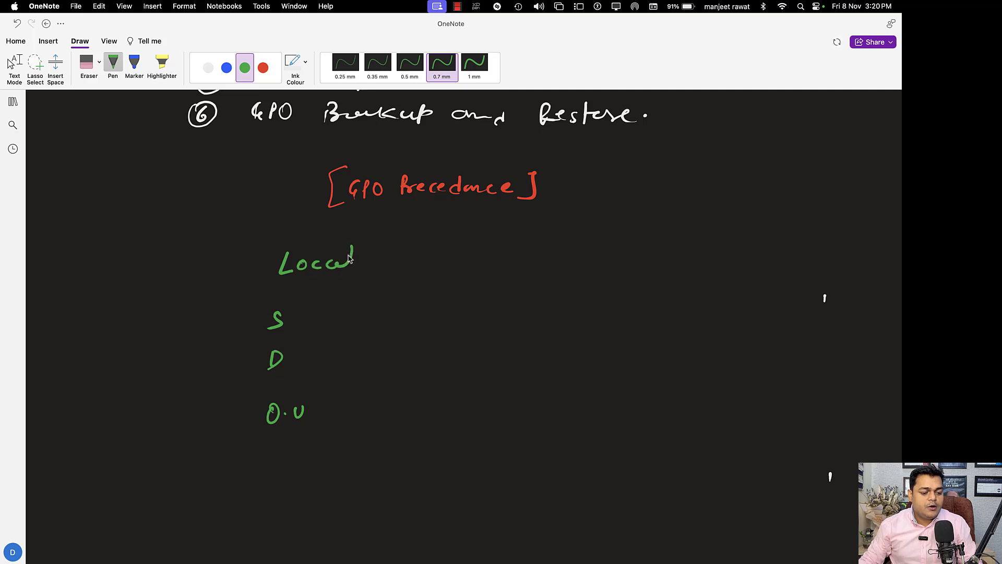
mouse_move(288, 315)
left_mouse_down()
mouse_move(287, 327)
mouse_move(300, 328)
left_mouse_up()
left_click_drag(296, 318, 318, 324)
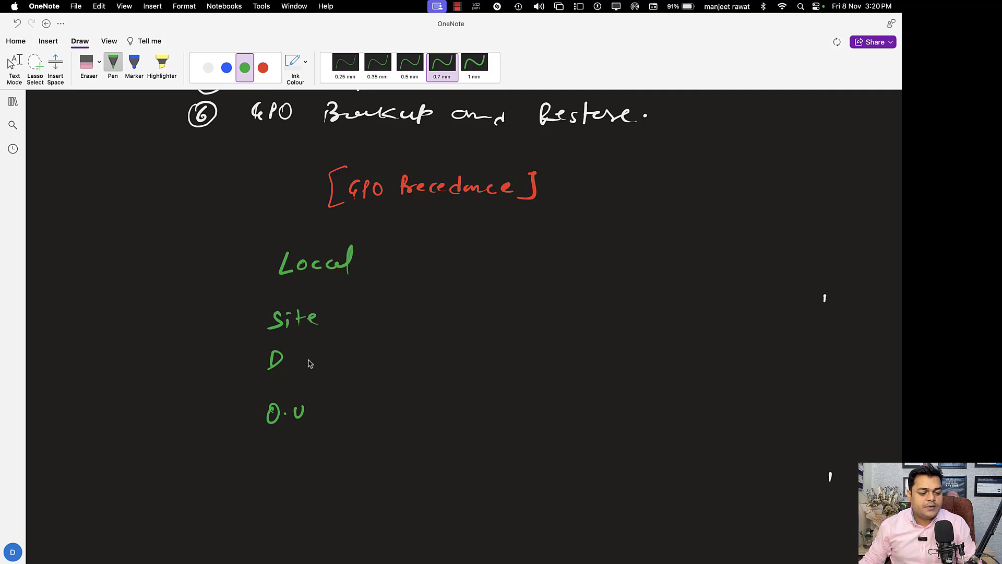
left_click_drag(296, 357, 360, 368)
Draw a green rectangle around each of the four list entries, Local, Site, Domain and O.U
mouse_move(275, 243)
left_mouse_down()
mouse_move(321, 279)
mouse_move(392, 275)
mouse_move(327, 243)
mouse_move(272, 240)
left_mouse_up()
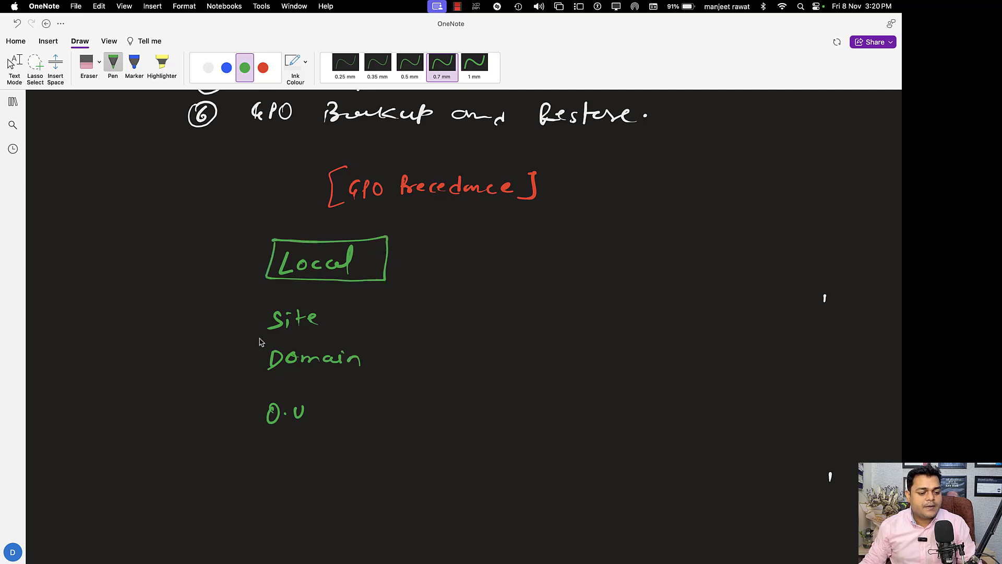
mouse_move(262, 308)
left_mouse_down()
mouse_move(328, 344)
mouse_move(369, 320)
mouse_move(261, 303)
left_mouse_up()
mouse_move(261, 344)
left_mouse_down()
mouse_move(284, 379)
mouse_move(366, 380)
mouse_move(373, 345)
mouse_move(257, 343)
left_mouse_up()
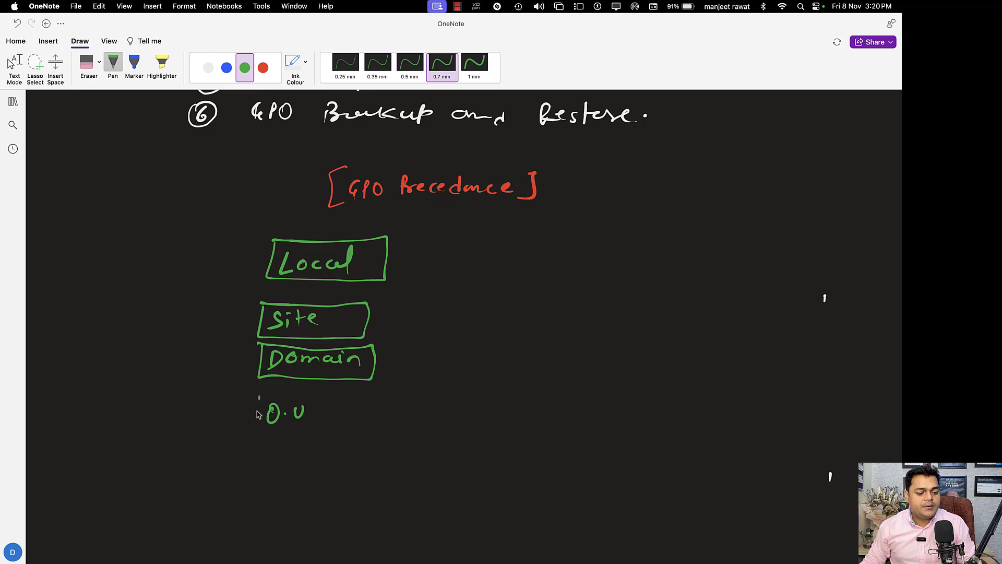
mouse_move(256, 399)
left_mouse_down()
mouse_move(343, 441)
mouse_move(372, 398)
mouse_move(254, 397)
left_mouse_up()
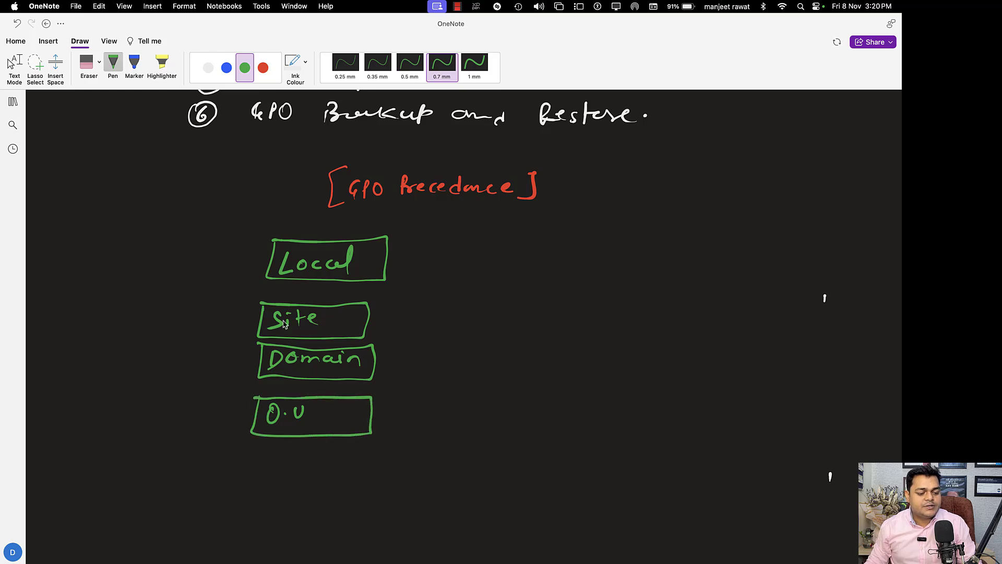
Draw a red downward arrow labelled High beside the boxes, plus green arrows from Local to the word Low and from O.U to High
left_click(263, 68)
mouse_move(454, 251)
left_mouse_down()
mouse_move(449, 432)
mouse_move(436, 420)
mouse_move(491, 424)
mouse_move(507, 437)
mouse_move(530, 424)
left_mouse_up()
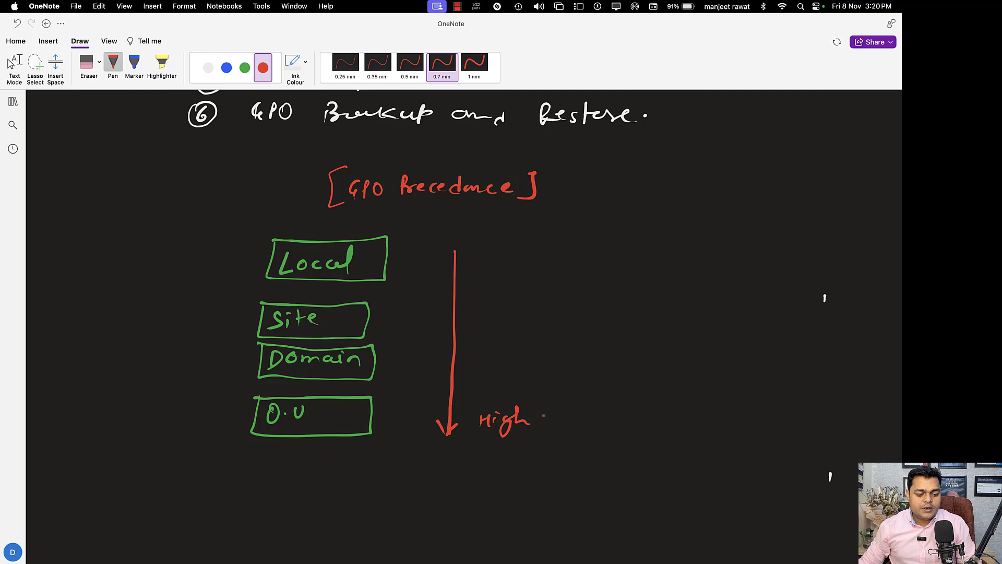
left_click(244, 67)
left_click_drag(413, 257, 488, 262)
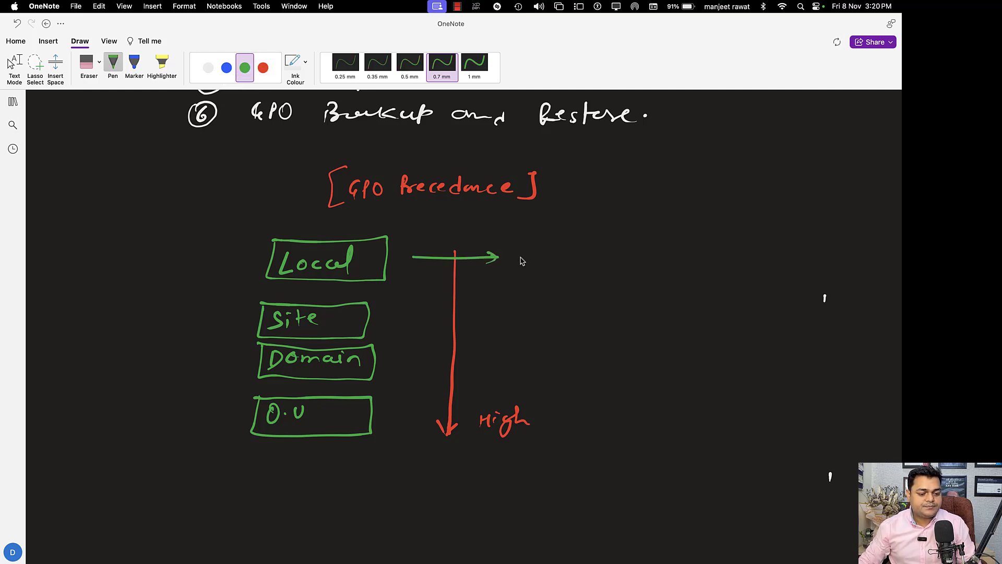
left_click_drag(384, 409, 472, 412)
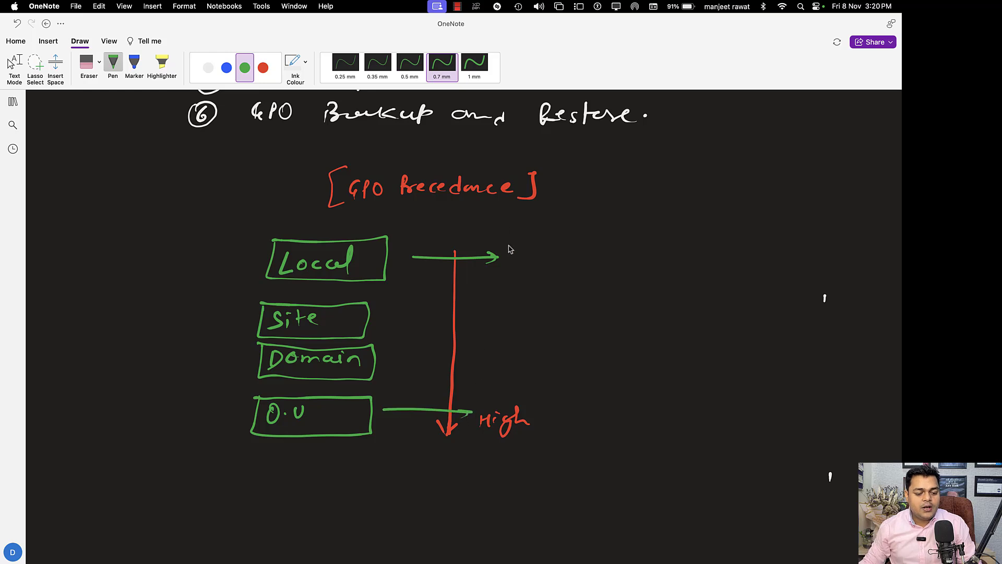
mouse_move(520, 244)
left_mouse_down()
mouse_move(528, 264)
mouse_move(536, 255)
left_mouse_up()
left_click_drag(543, 252, 556, 255)
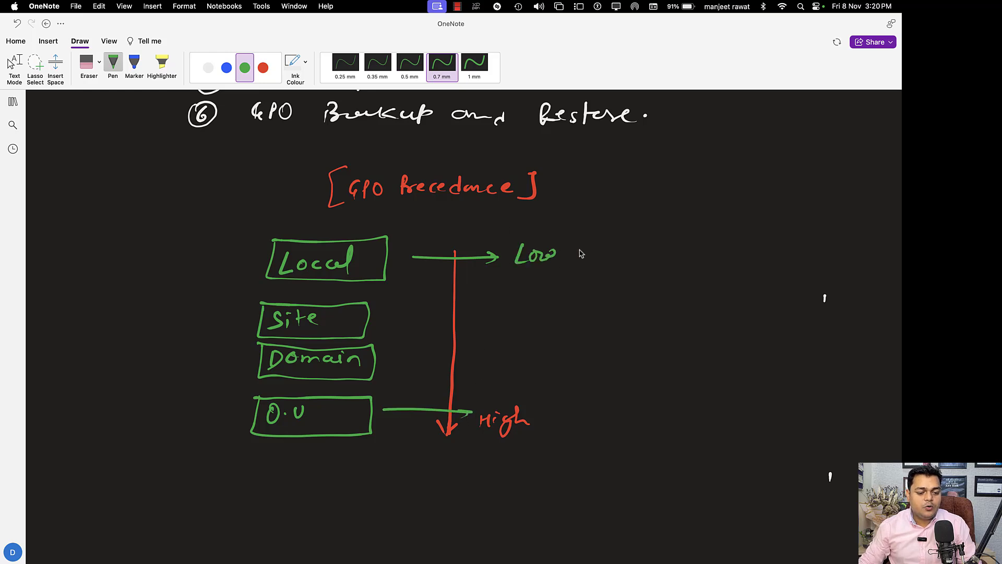
key("Escape")
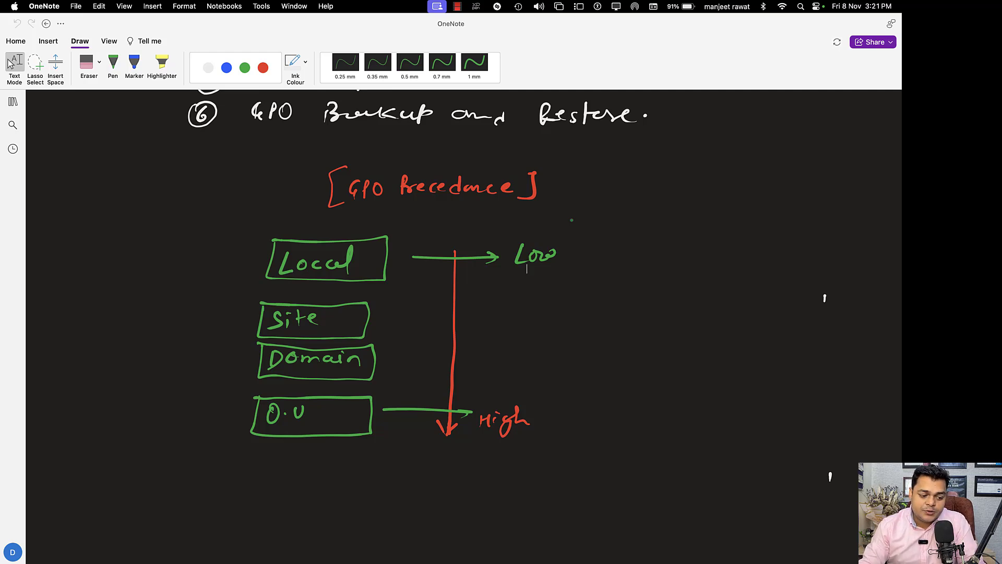
Handwrite a red note beside the diagram reading "NOTE - We can GPO only on Containers not Objects" and circle "Objects"
left_click(113, 63)
left_click(263, 67)
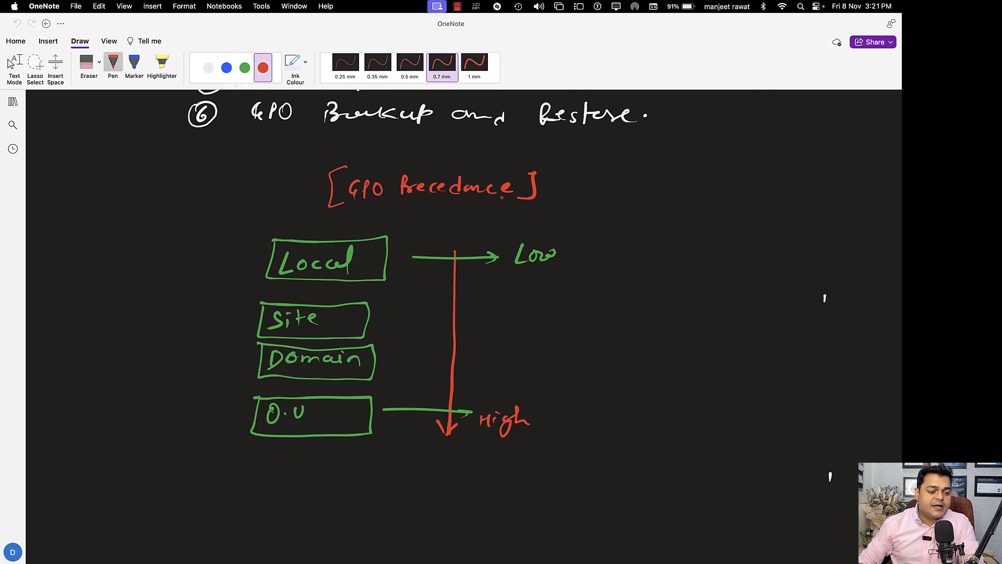
mouse_move(619, 305)
left_mouse_down()
mouse_move(626, 313)
mouse_move(633, 302)
left_mouse_up()
left_click_drag(642, 305, 662, 303)
mouse_move(655, 305)
left_mouse_down()
mouse_move(655, 315)
mouse_move(678, 304)
mouse_move(739, 309)
left_mouse_up()
left_click_drag(743, 305, 771, 312)
left_click_drag(786, 305, 802, 313)
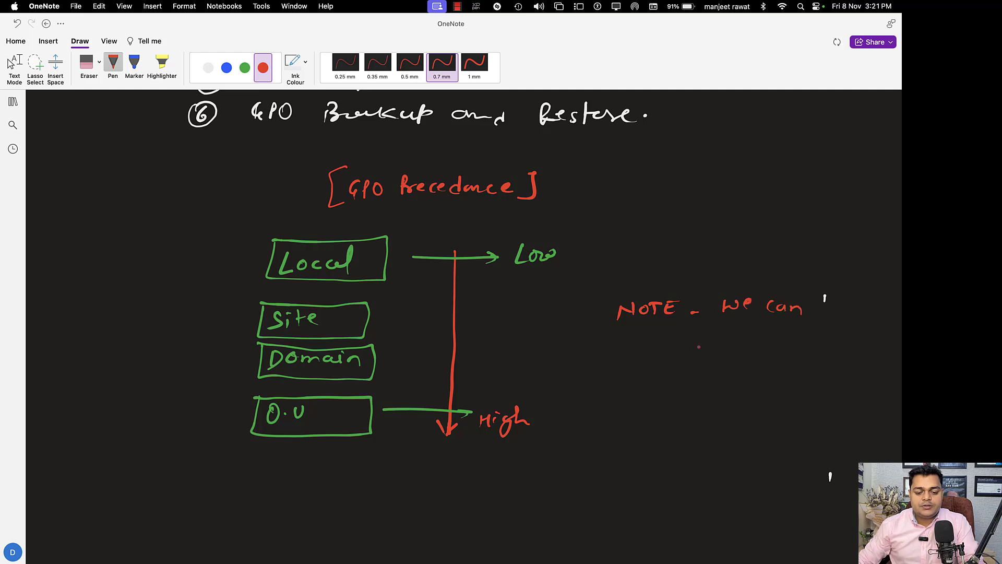
mouse_move(683, 336)
left_mouse_down()
mouse_move(687, 346)
mouse_move(712, 336)
mouse_move(834, 346)
left_mouse_up()
mouse_move(696, 373)
left_mouse_down()
mouse_move(734, 386)
mouse_move(753, 376)
mouse_move(803, 381)
mouse_move(785, 396)
left_mouse_up()
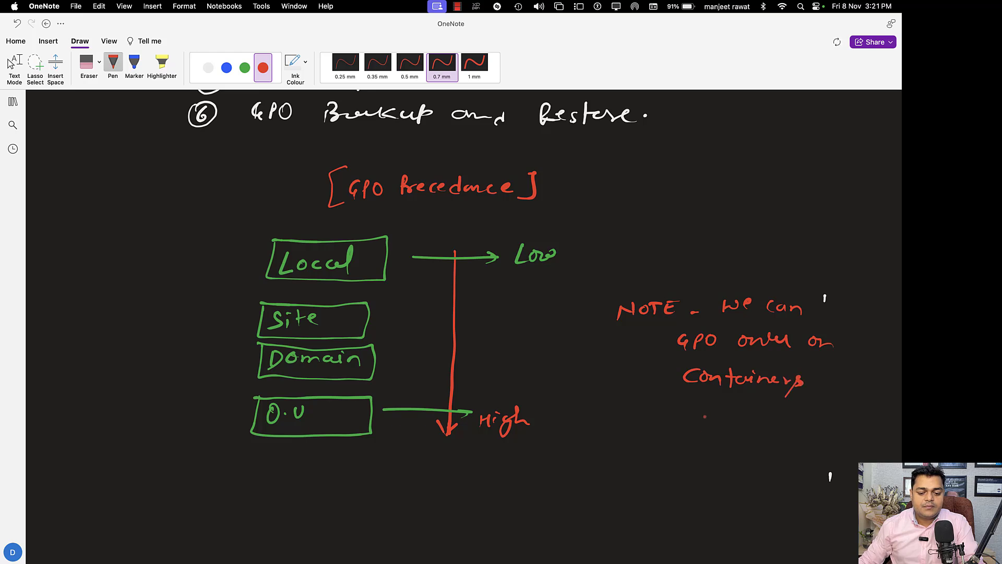
mouse_move(724, 402)
left_mouse_down()
mouse_move(709, 407)
mouse_move(747, 407)
left_mouse_up()
mouse_move(694, 445)
left_mouse_down()
mouse_move(748, 453)
mouse_move(762, 465)
mouse_move(766, 455)
mouse_move(718, 431)
left_mouse_up()
key("Escape")
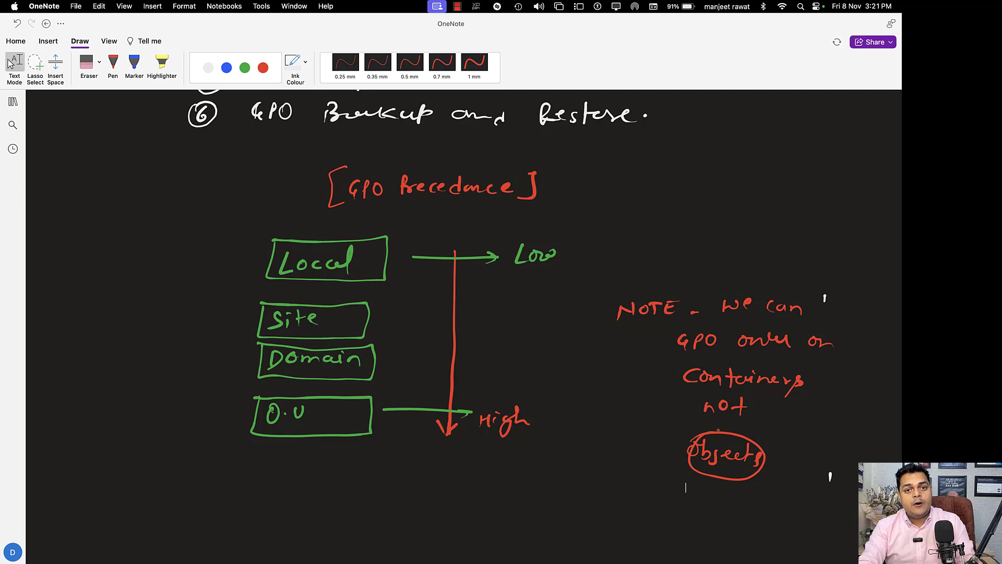
Switch to Microsoft Remote Desktop, show the virtual machines full screen, check Windows 10, and bring up the Windows Server 2022 sign-in screen
key("ctrl+Right")
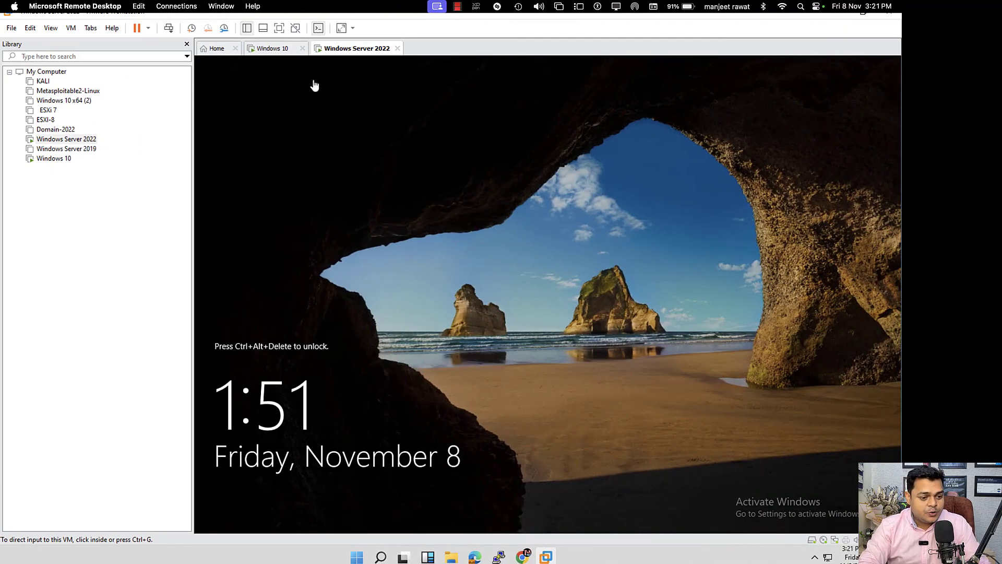
left_click(280, 28)
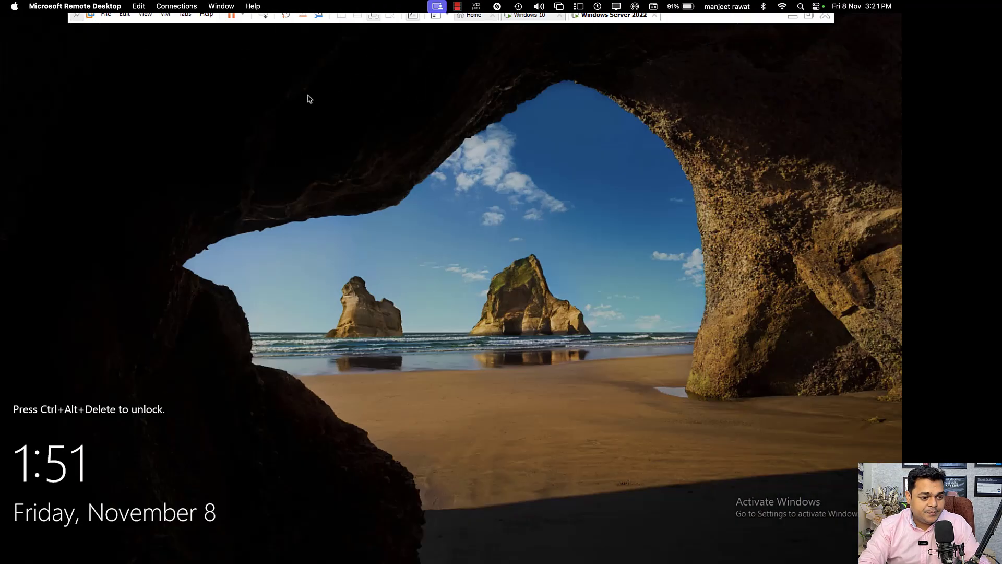
left_click(263, 16)
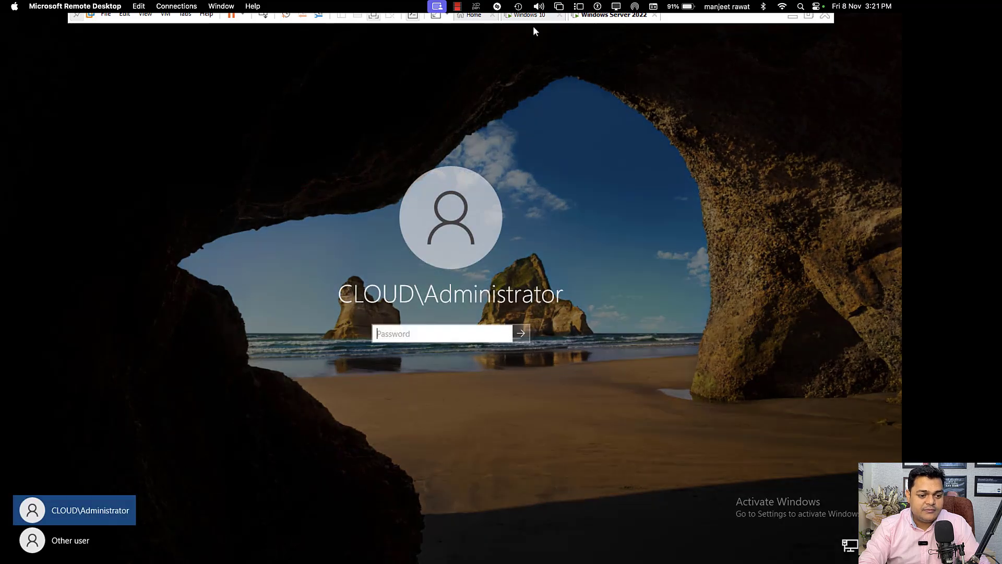
left_click(530, 15)
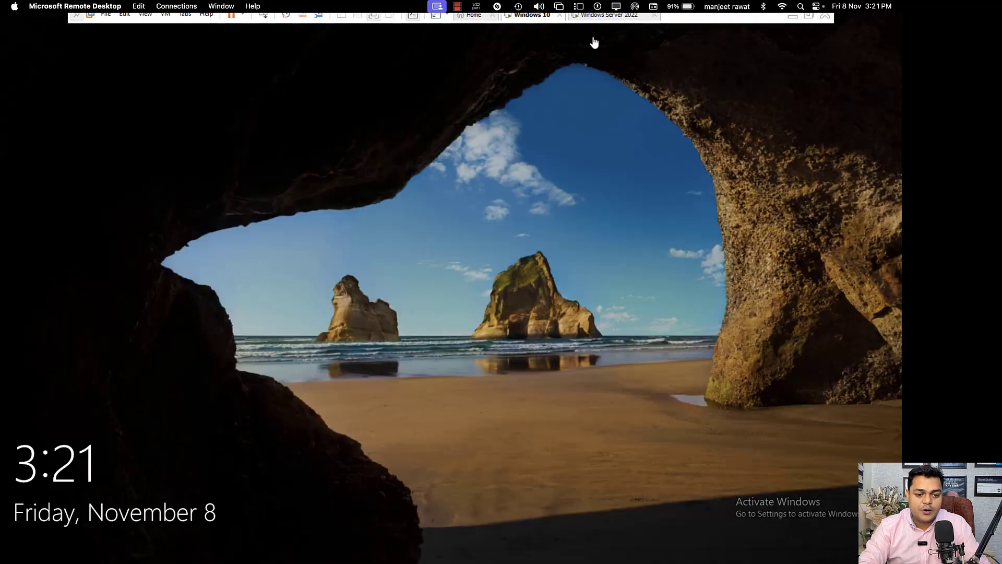
left_click(609, 15)
Sign in to the Windows Server 2022 machine as CLOUD\Administrator by entering the account password
left_click(420, 333)
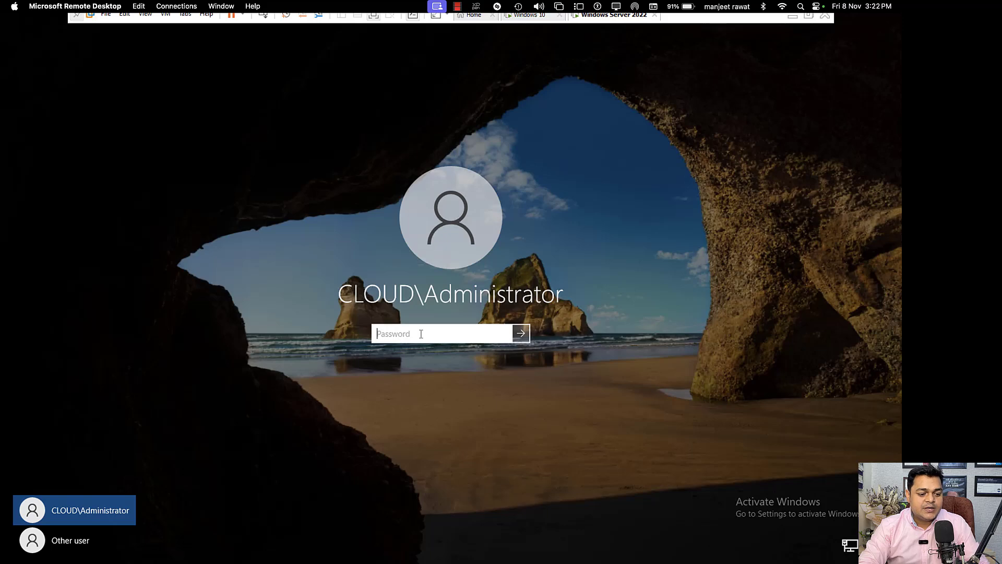
type("*********")
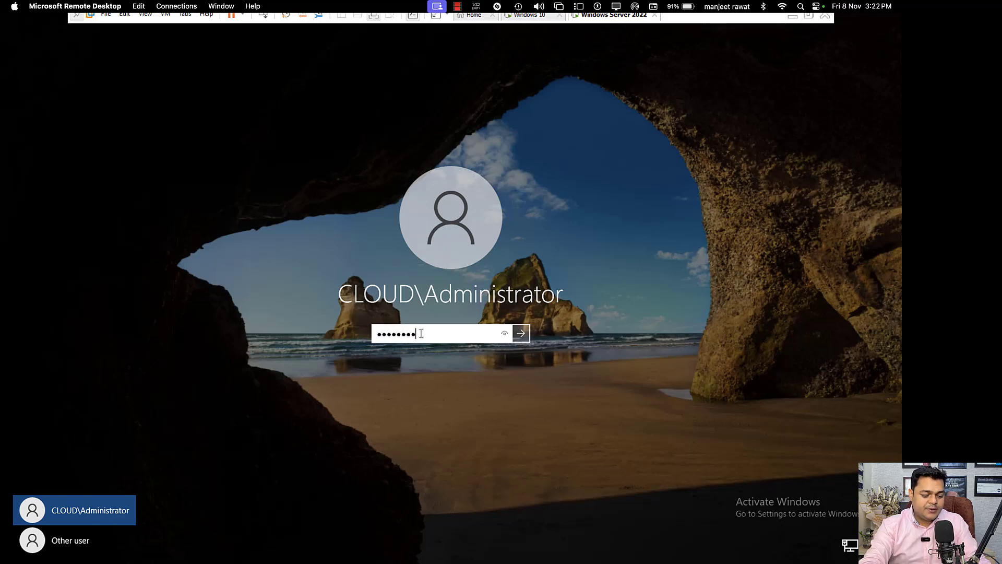
key("Return")
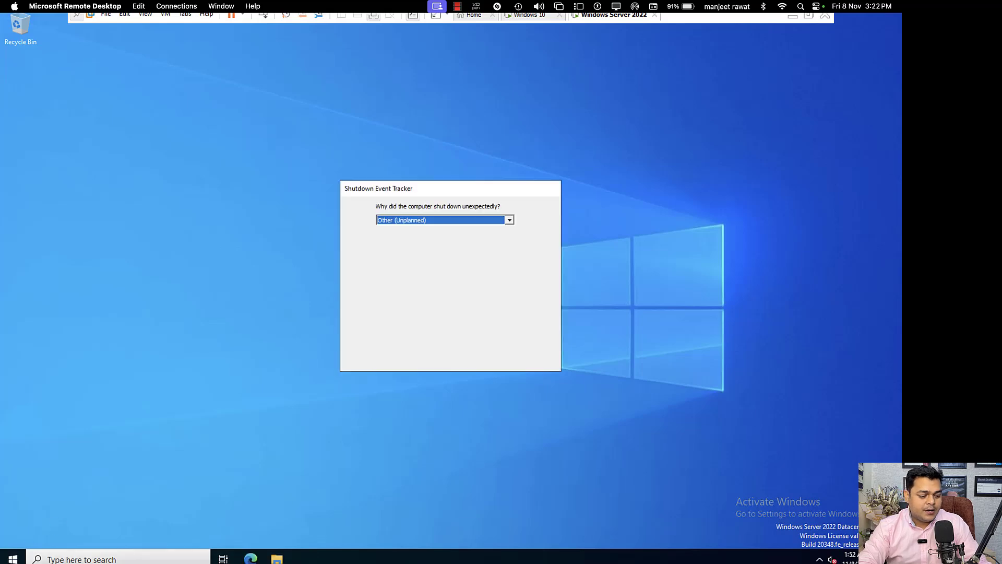
Try to open Group Policy Management from the Server Manager tools
left_click(12, 559)
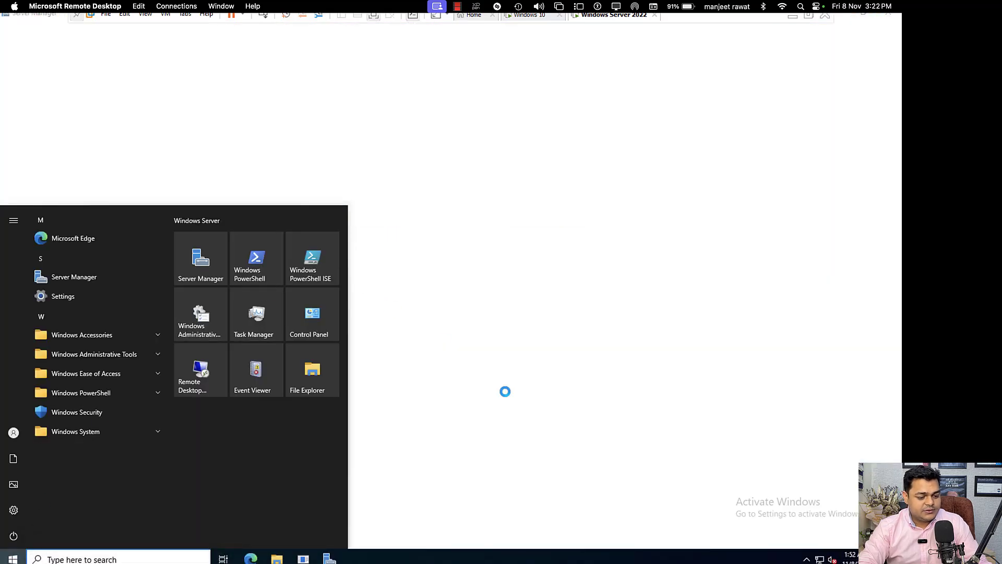
left_click(344, 95)
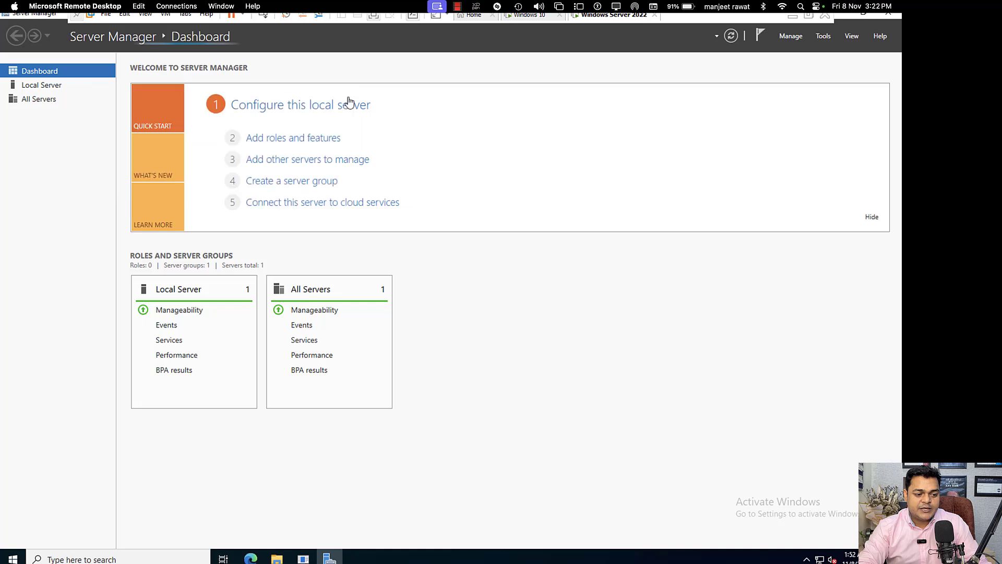
left_click(825, 38)
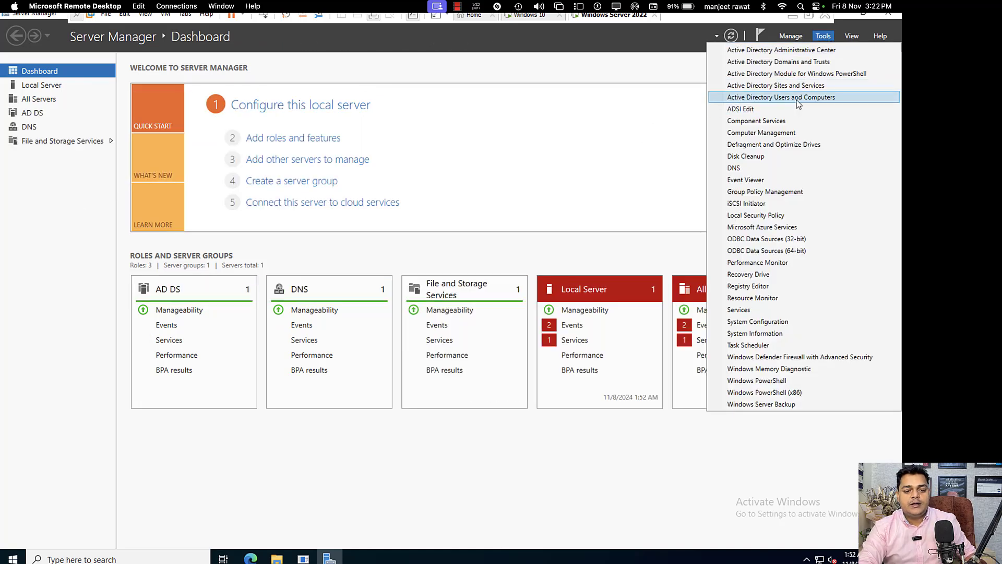
left_click(773, 193)
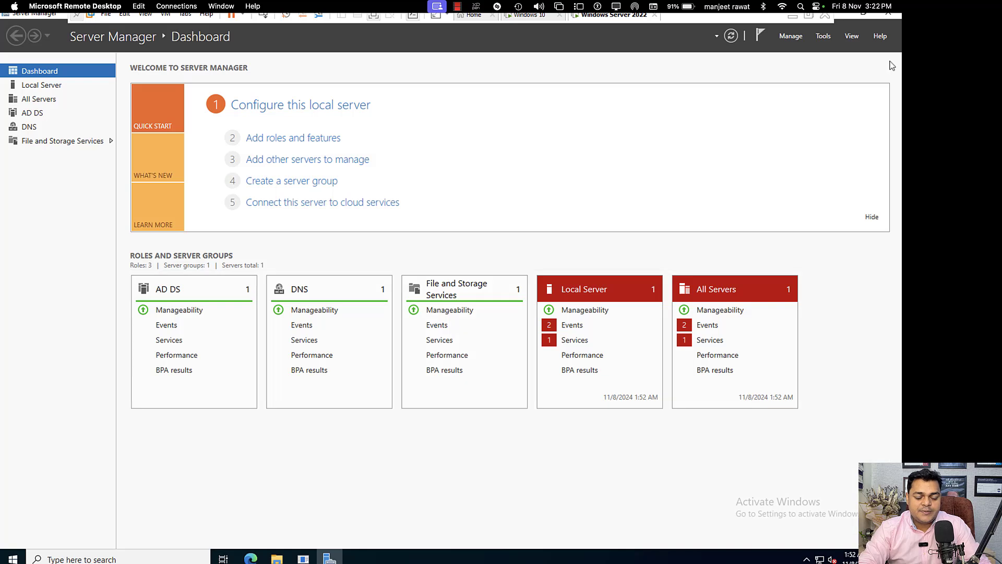
Close Server Manager and cancel the Shutdown Event Tracker dialog
left_click(892, 21)
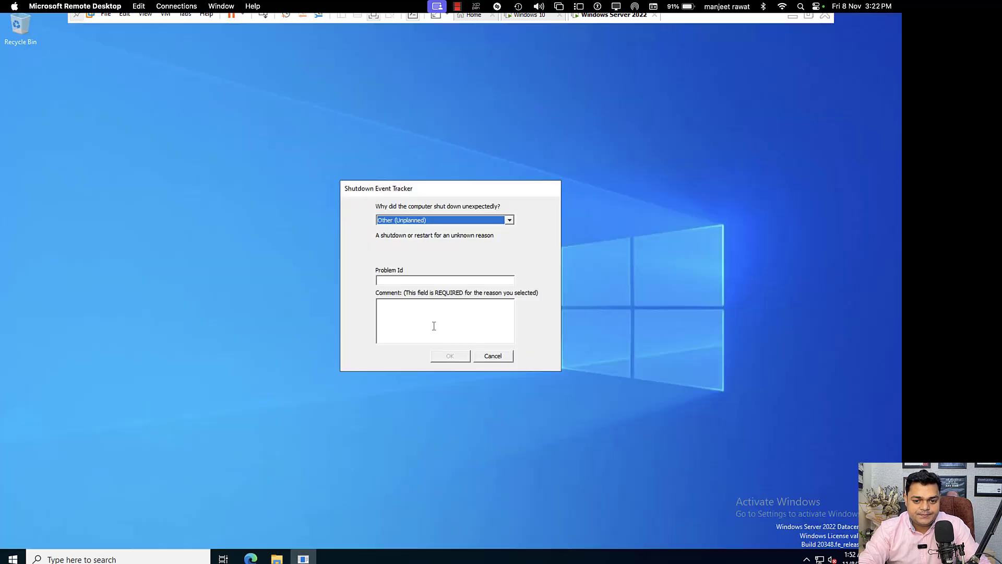
left_click(508, 358)
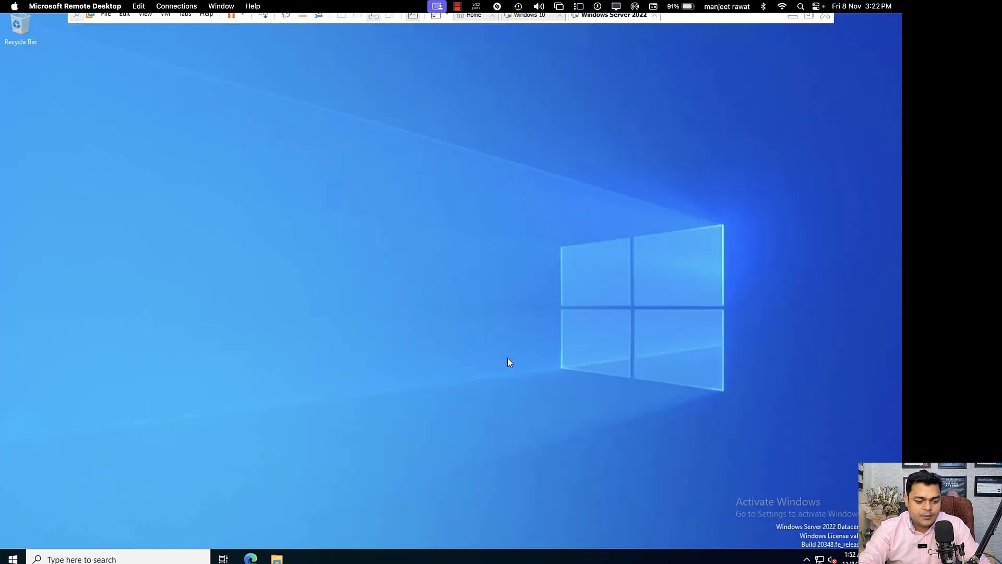
Open the Group Policy Management console by running gpmc.msc
key("super+r")
type("g")
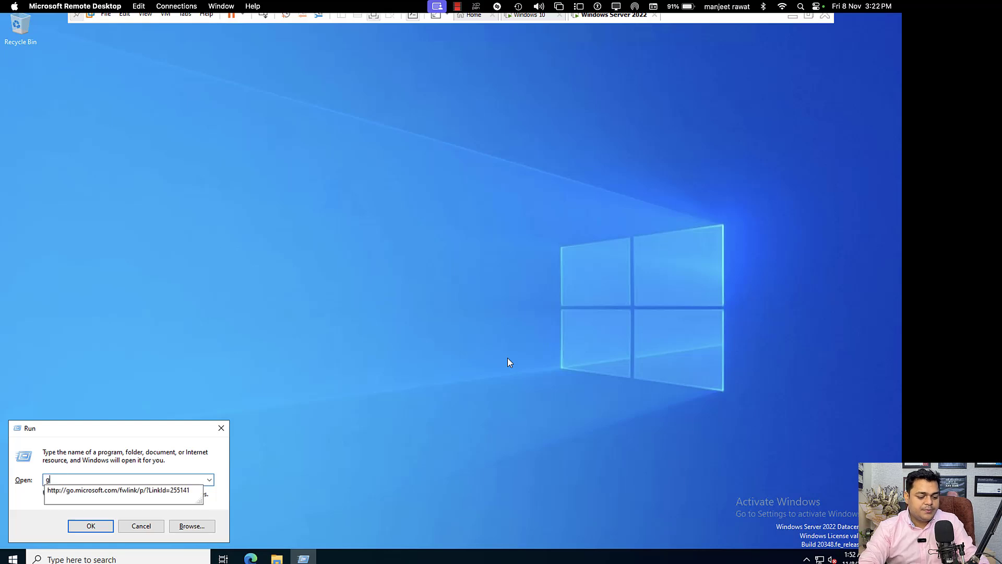
type("pmc")
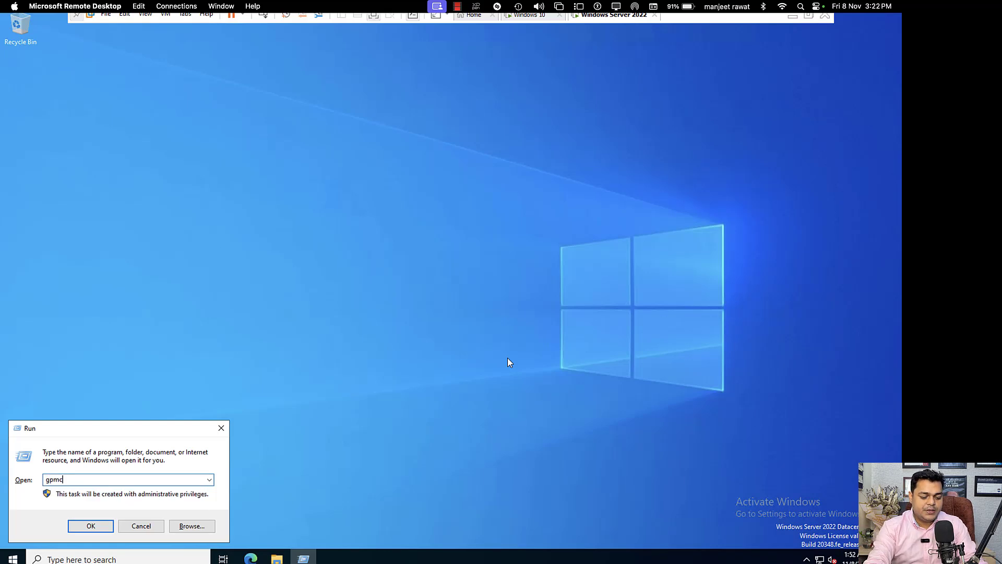
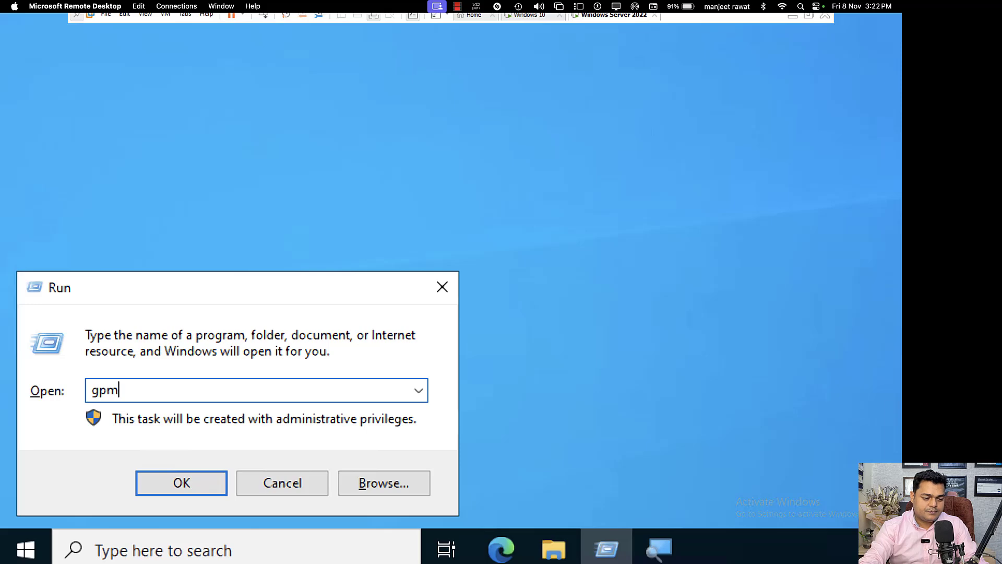
type("c.msc")
key("Return")
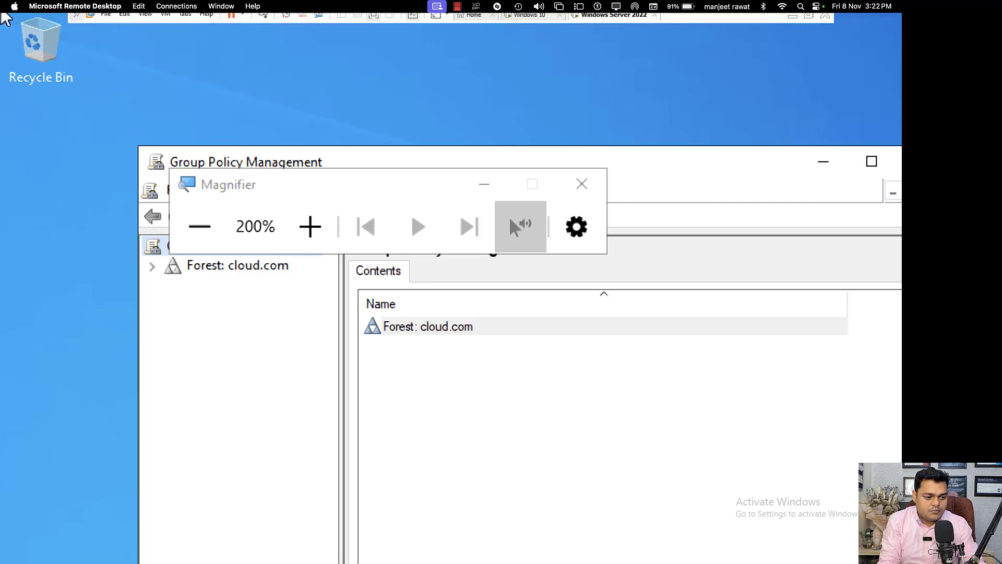
Magnify the Group Policy Management window to 400%, return the magnification to 100%, and show the desktop
left_click(282, 125)
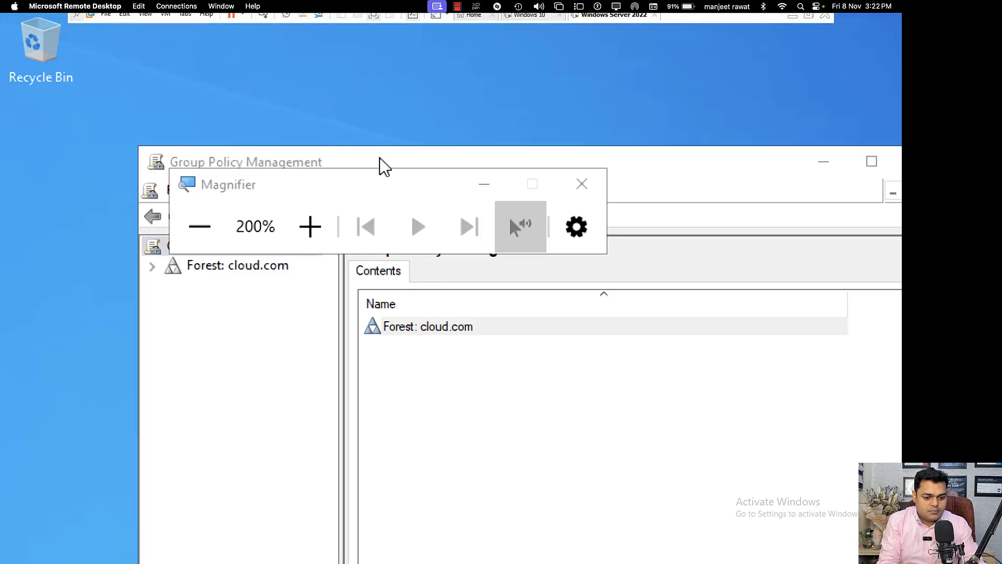
key("super+plus")
key("super+plus")
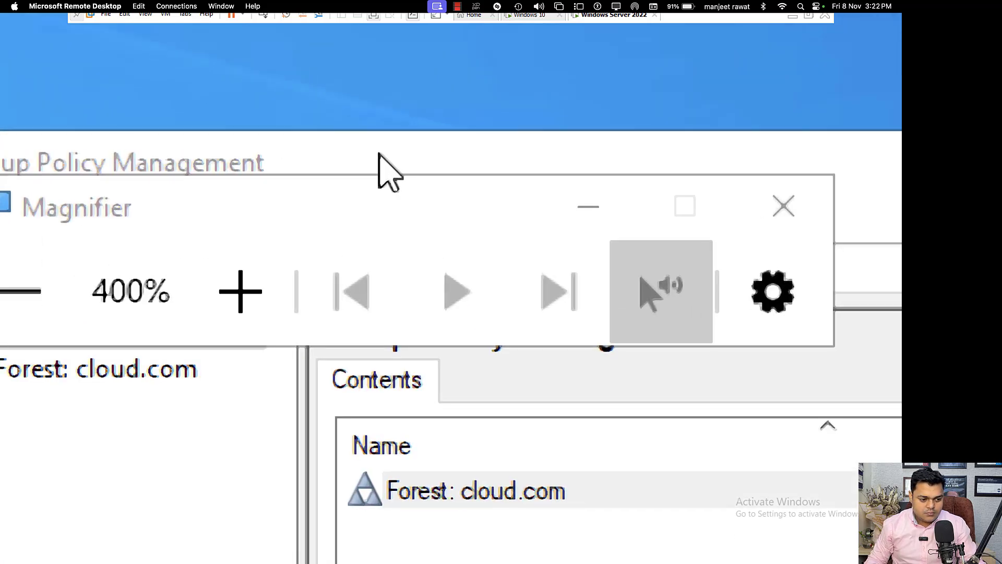
key("super+minus")
key("super+minus")
key("super+minus")
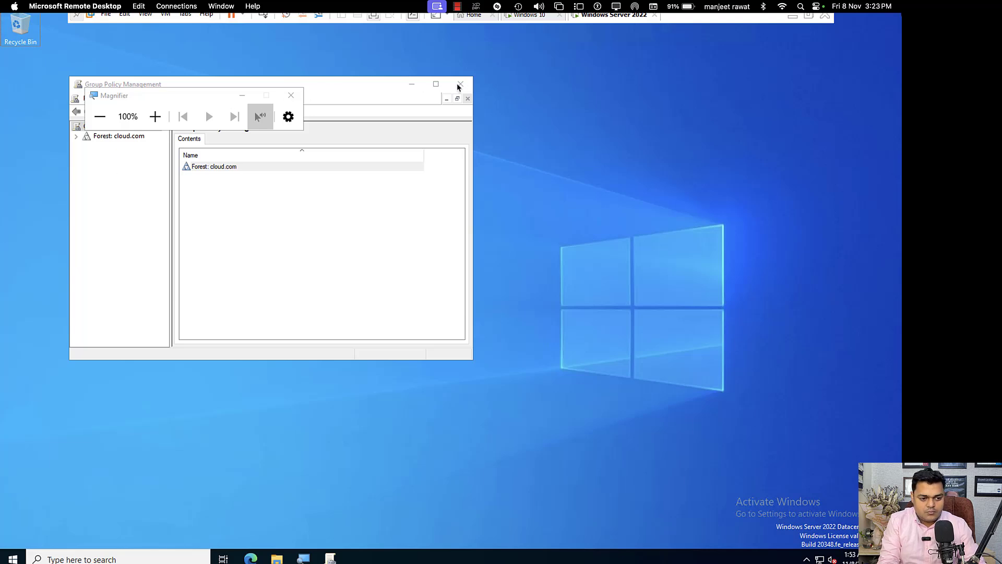
key("super+d")
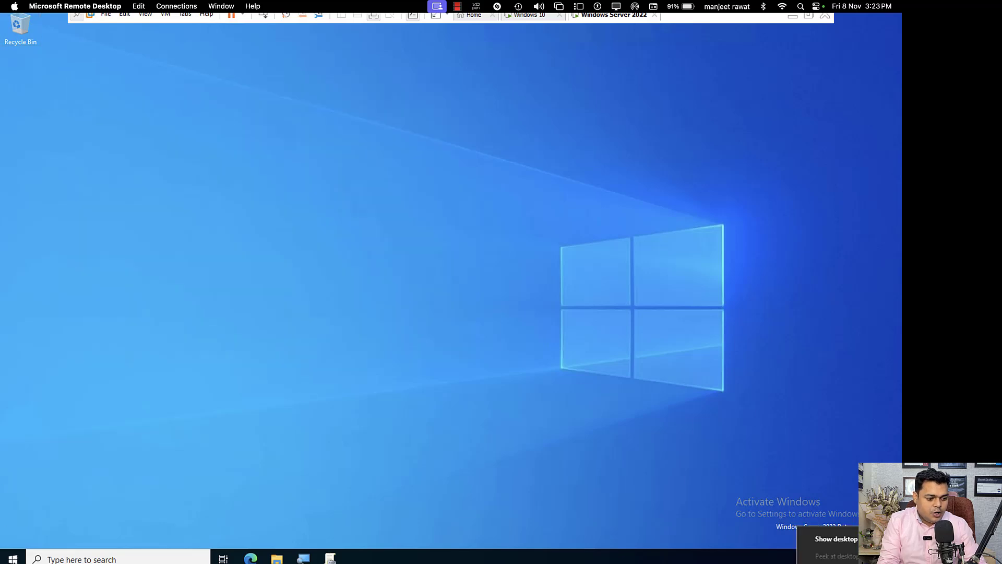
key("super")
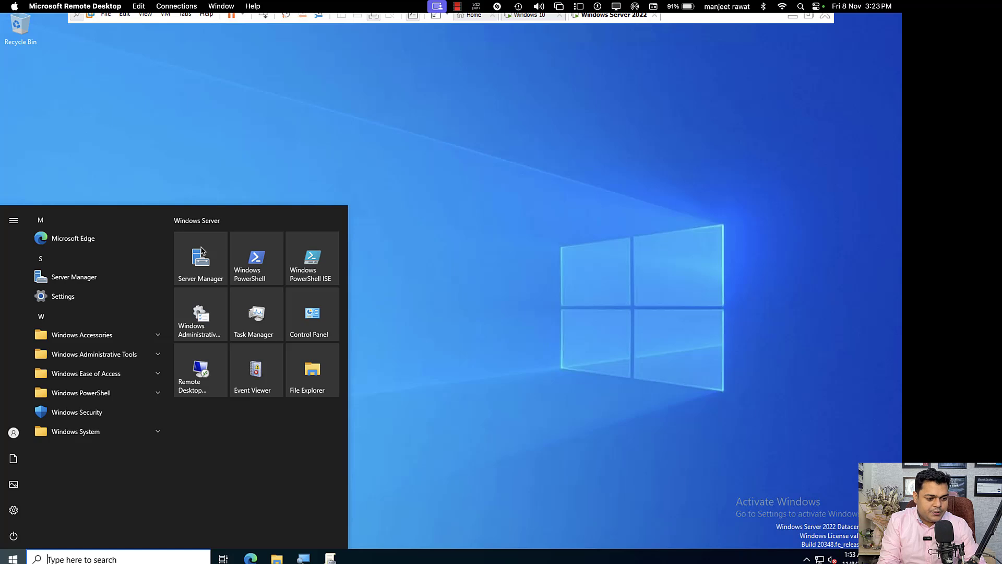
left_click(201, 251)
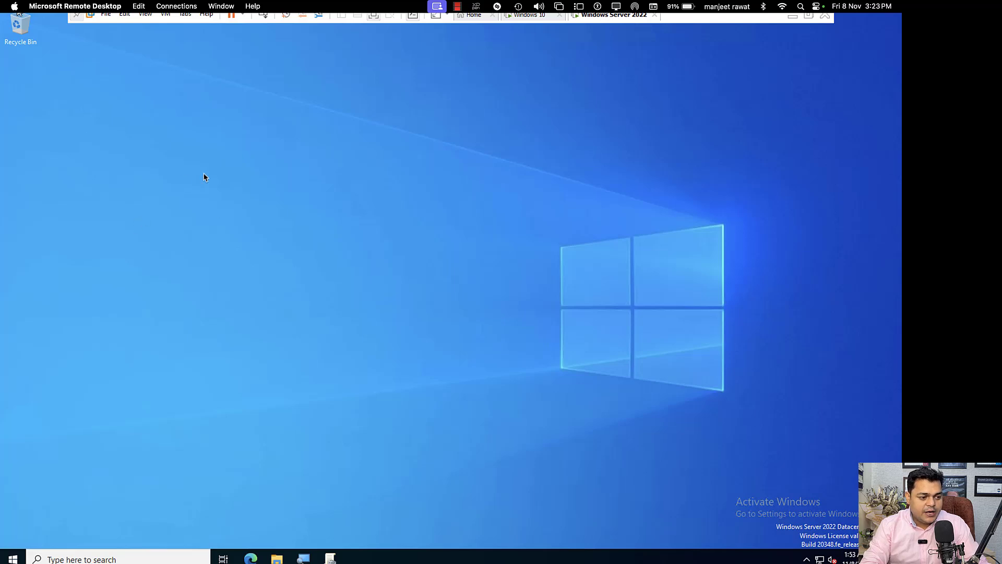
right_click(208, 216)
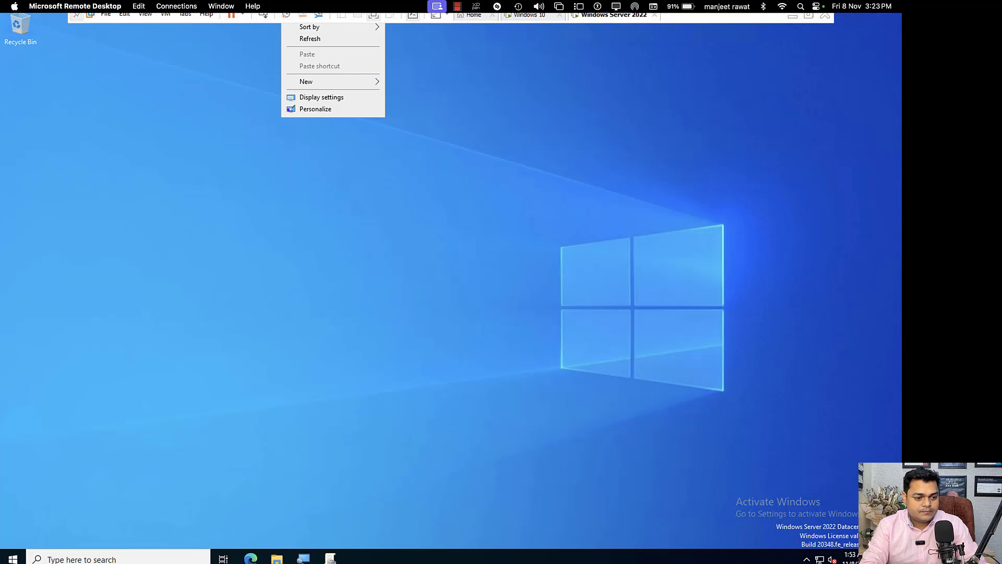
key("ctrl+Left")
key("ctrl+Right")
key("Escape")
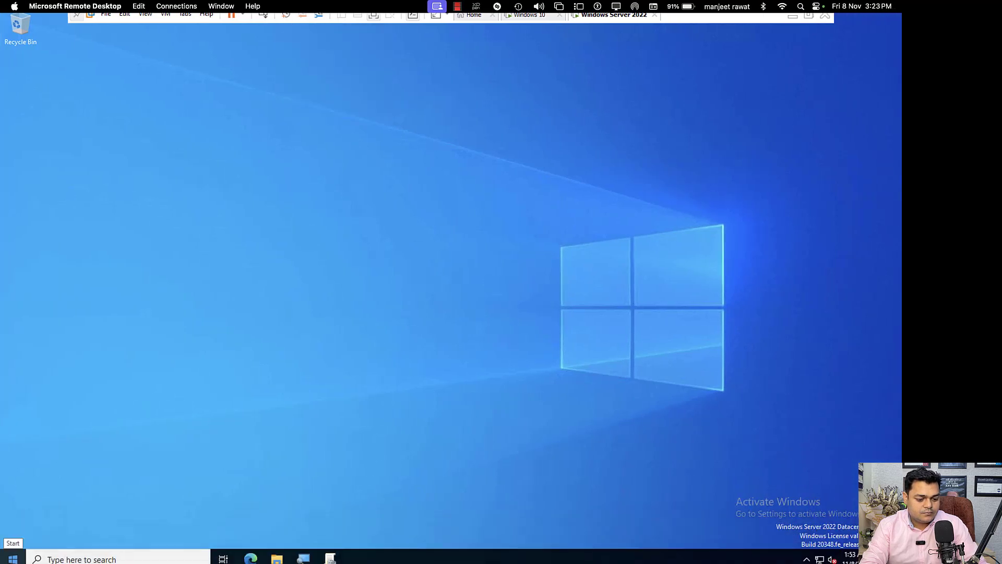
key("ctrl+Right")
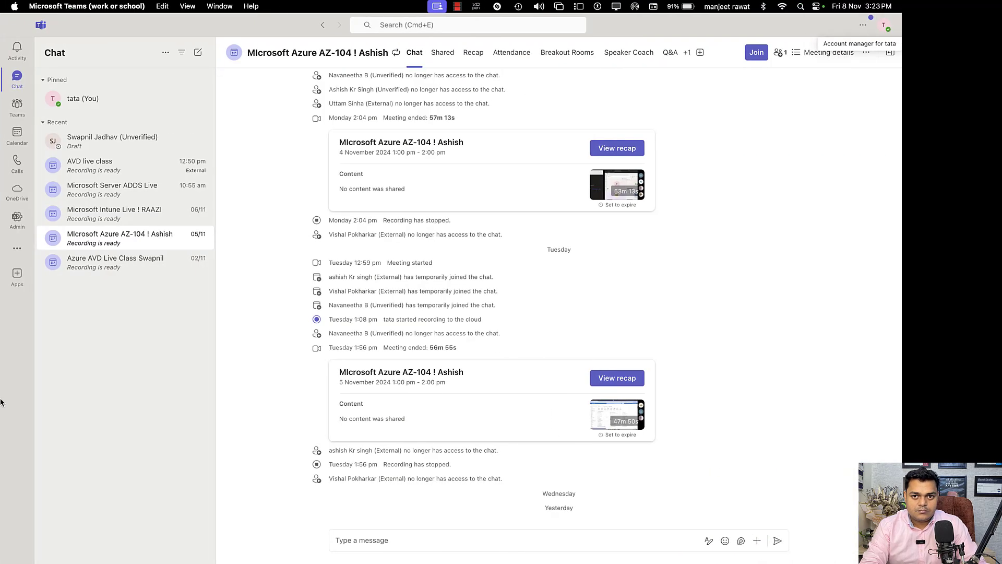
key("ctrl+Left")
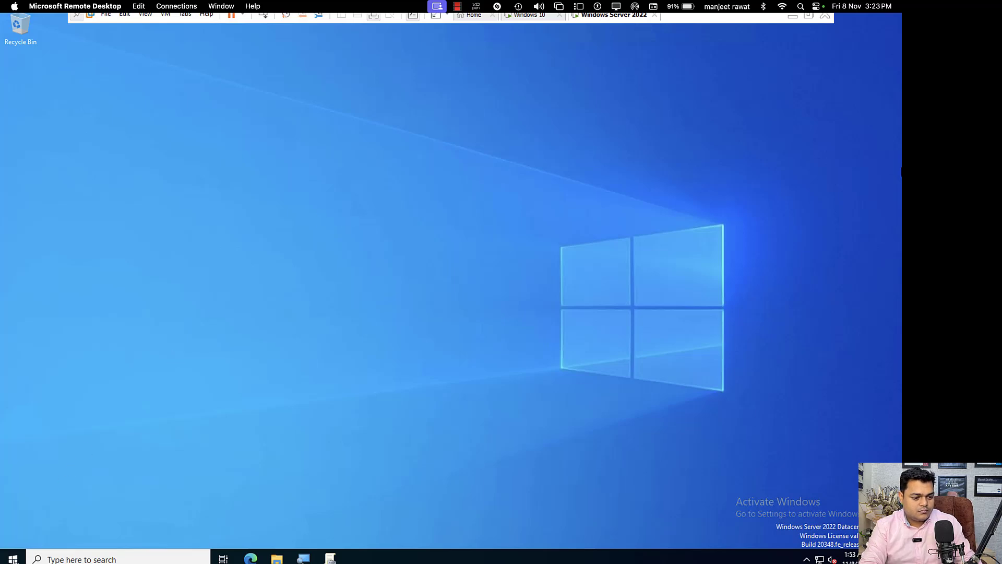
mouse_move(16, 562)
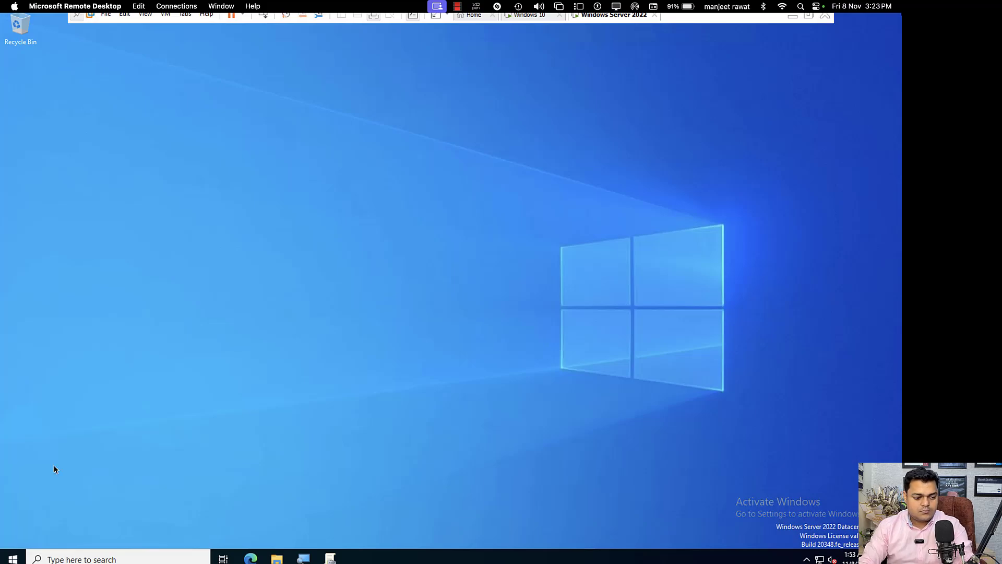
key("ctrl+Left")
key("ctrl+Right")
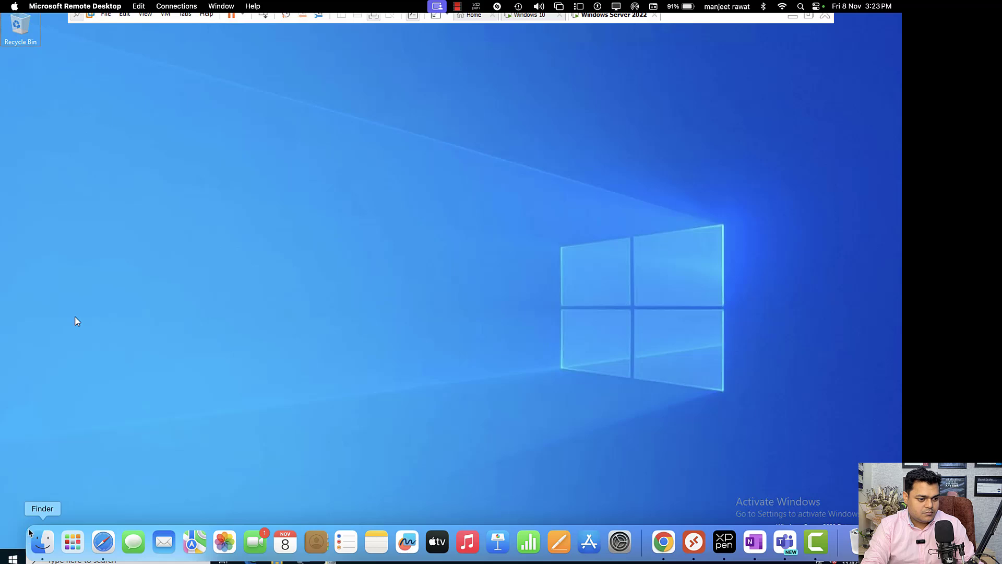
right_click(700, 24)
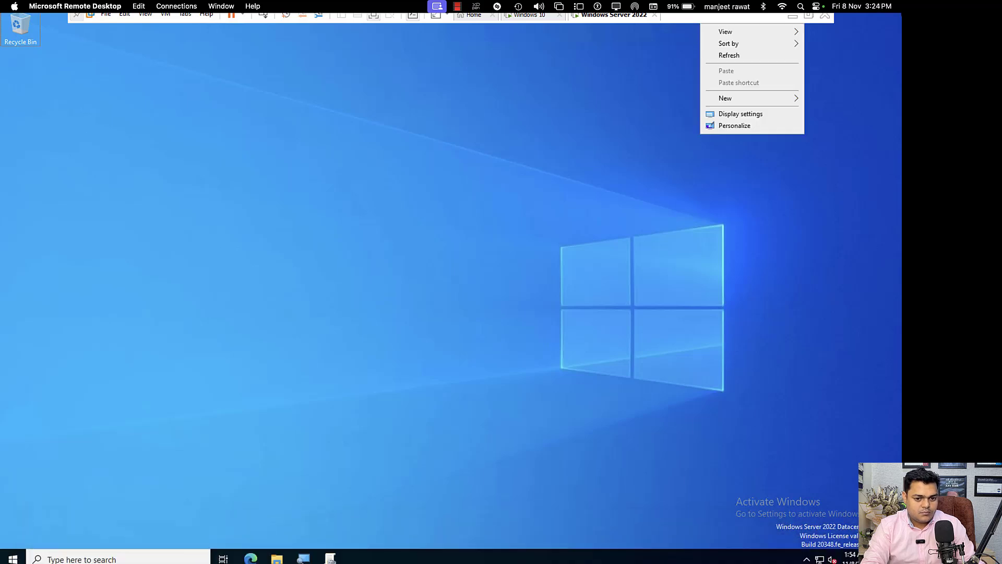
key("ctrl+Left")
key("ctrl+Right")
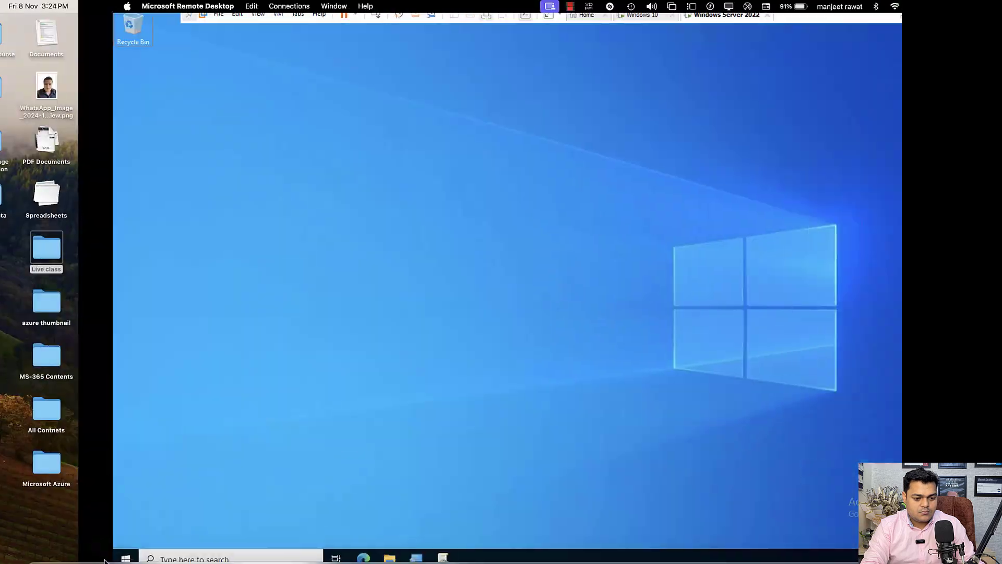
key("ctrl+Right")
key("ctrl+Left")
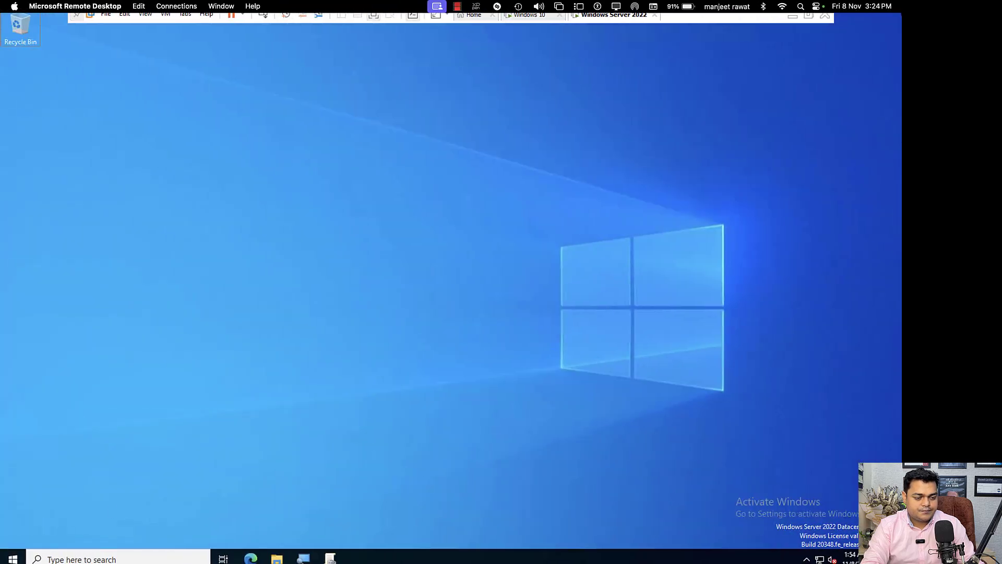
key("ctrl+Left")
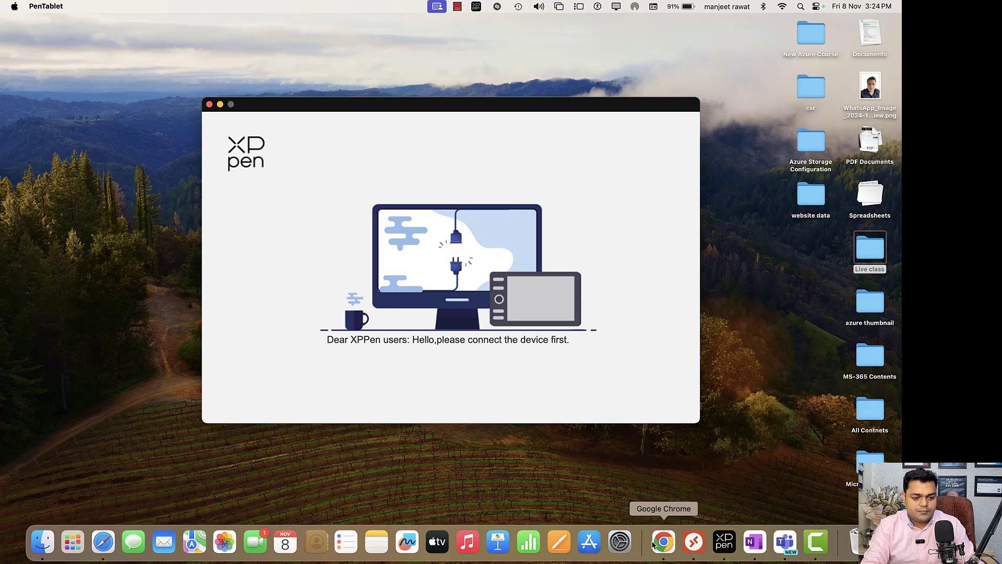
left_click(695, 541)
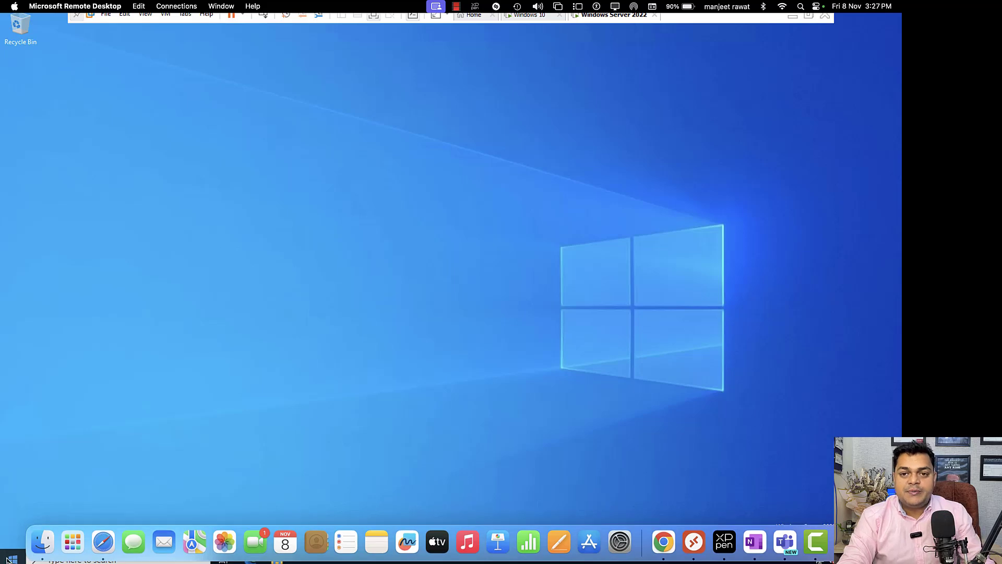
Demonstrate opening Group Policy Management by running gpmc.msc, and close the console again
right_click(7, 559)
left_click(45, 515)
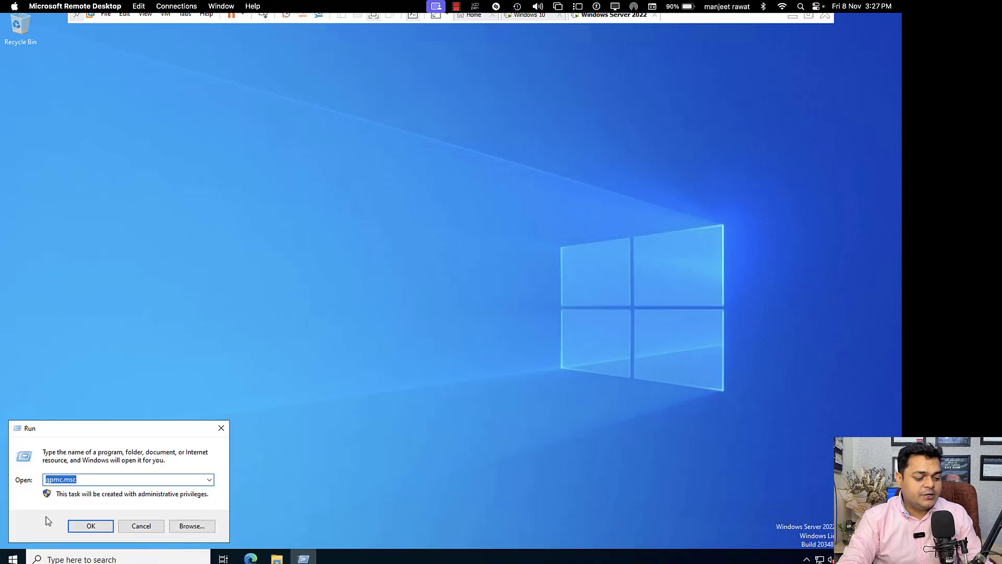
key("Return")
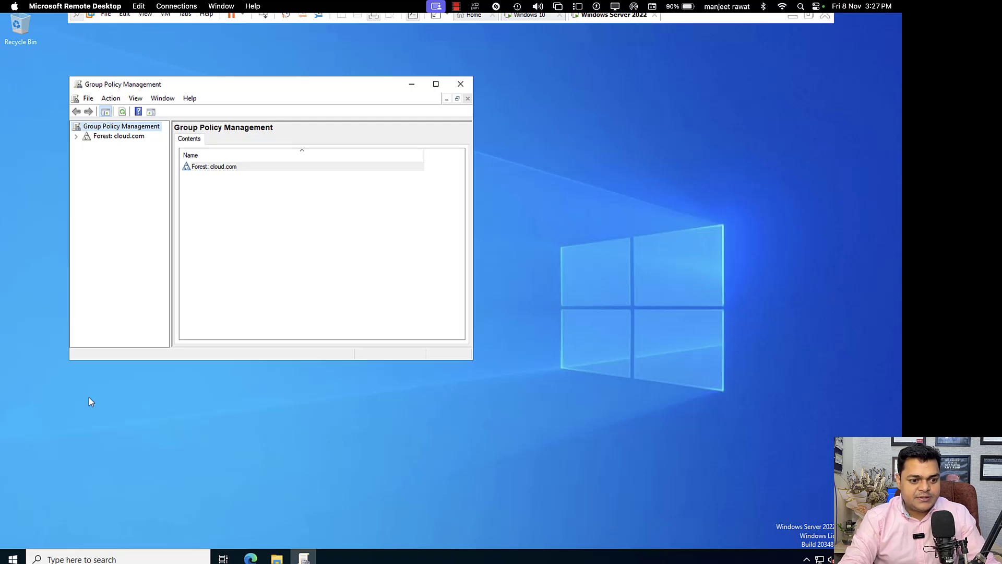
left_click(463, 83)
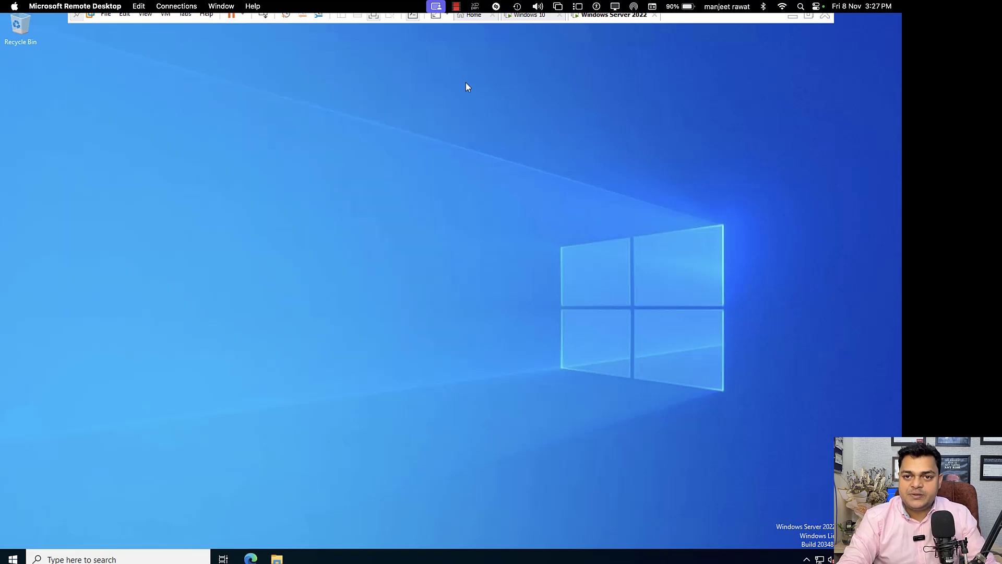
Open Server Manager and dismiss the Windows Admin Center message
left_click(11, 558)
left_click(191, 269)
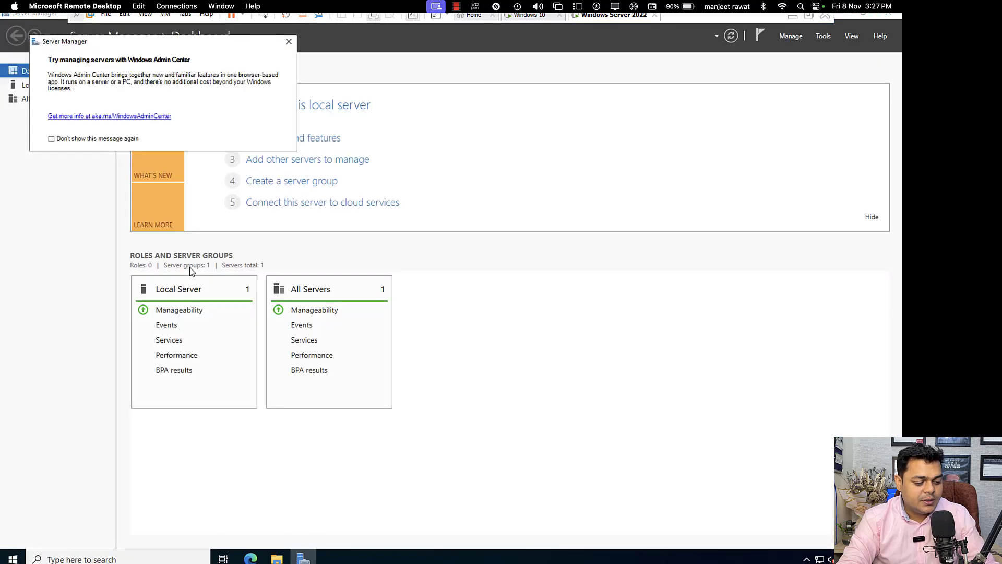
left_click(291, 42)
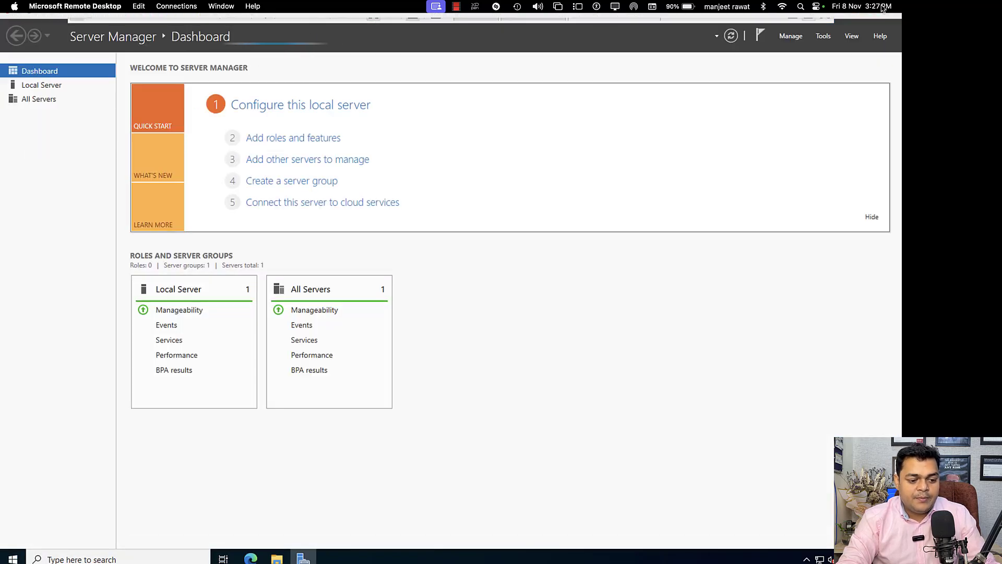
Open Group Policy Management from the Server Manager tools and maximize its window
left_click(823, 35)
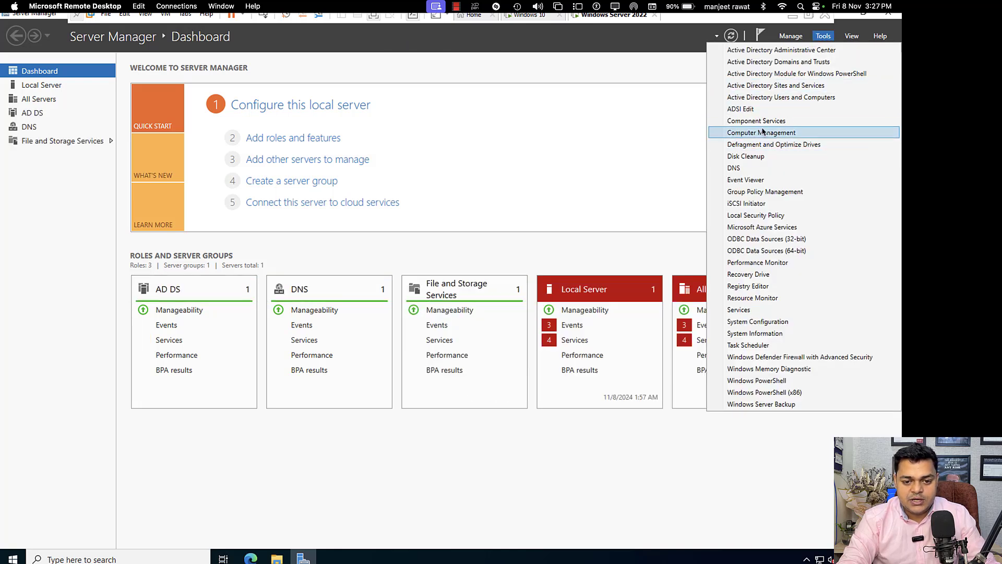
left_click(765, 189)
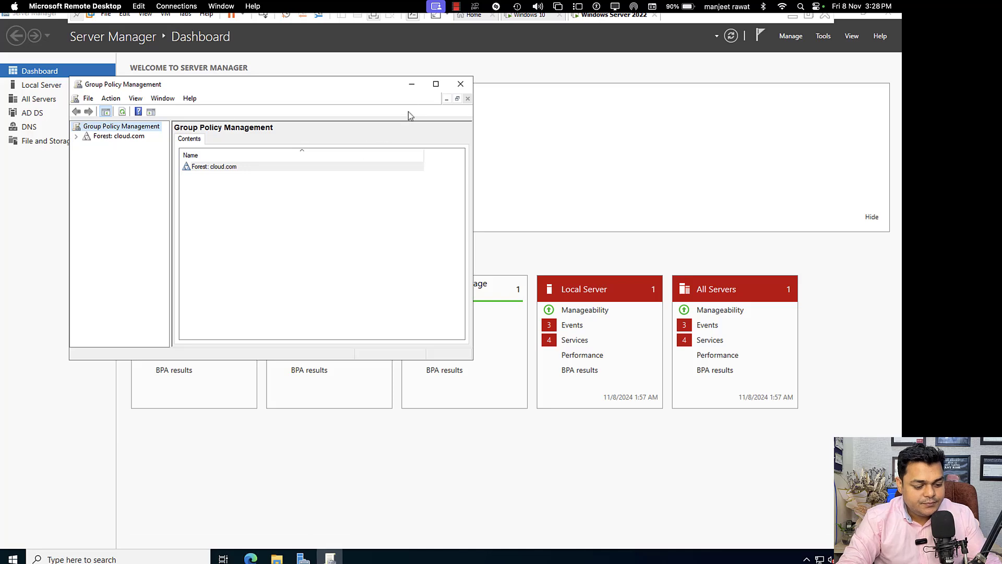
left_click(436, 84)
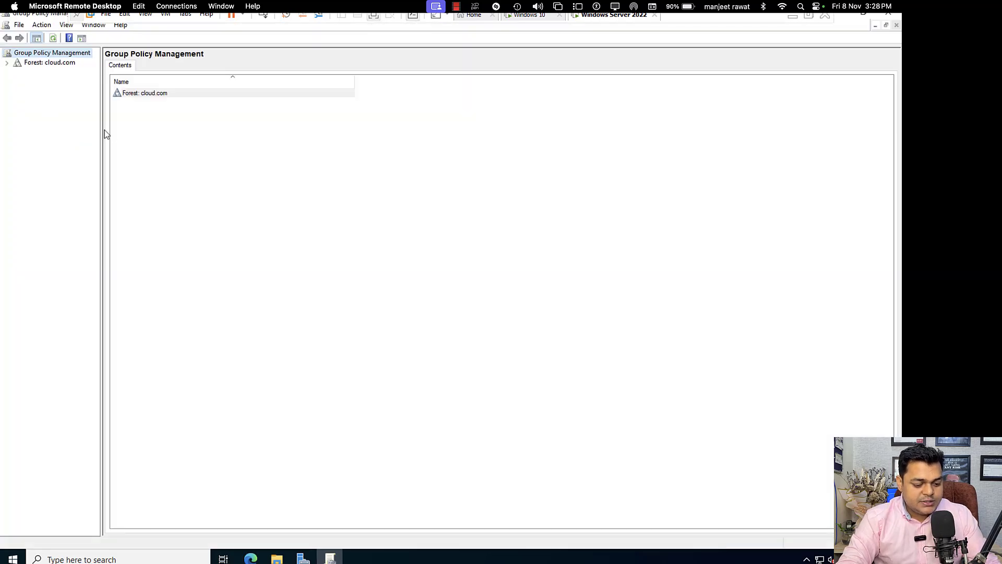
Expand the cloud.com forest down to the contents of the cloud.com domain and widen the console tree
left_click(7, 63)
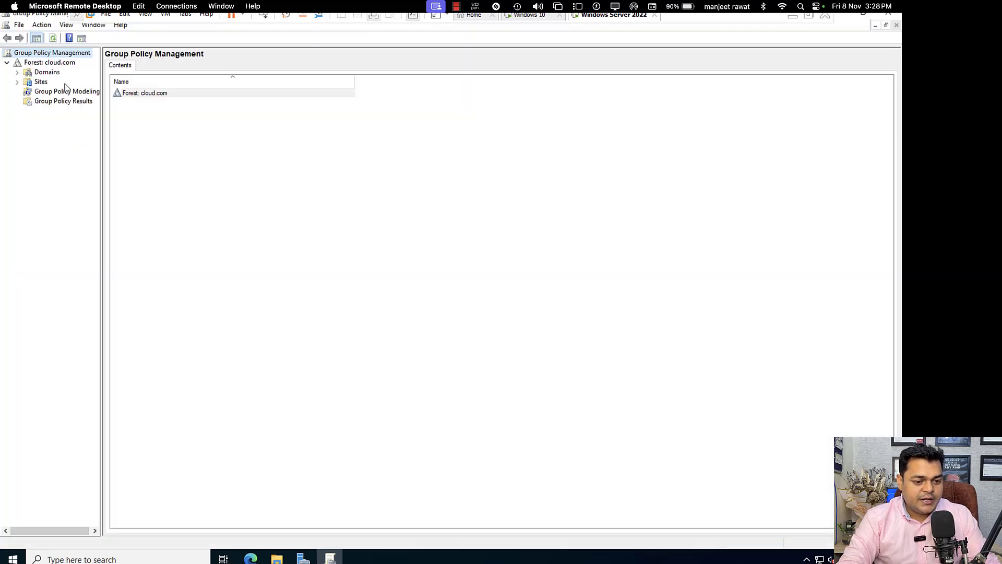
left_click(18, 73)
left_click(27, 82)
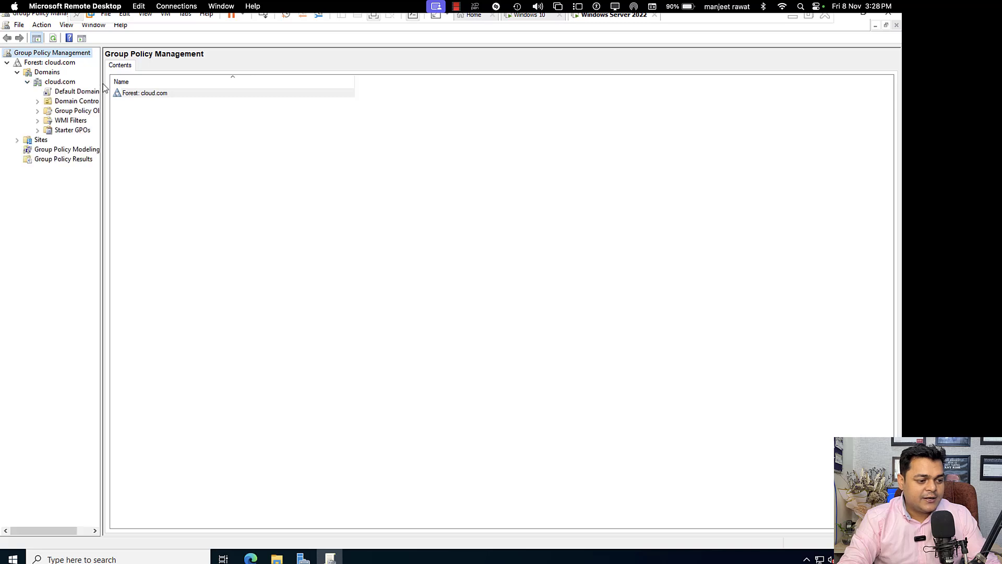
left_click_drag(102, 85, 280, 100)
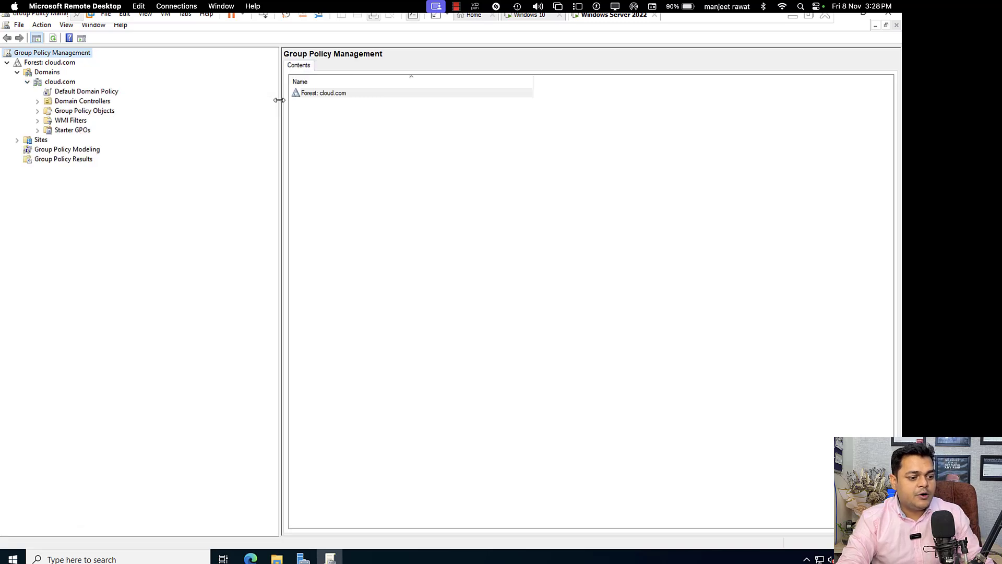
Create a GPO named Block-Control Panel in the cloud.com domain and link it there
right_click(61, 83)
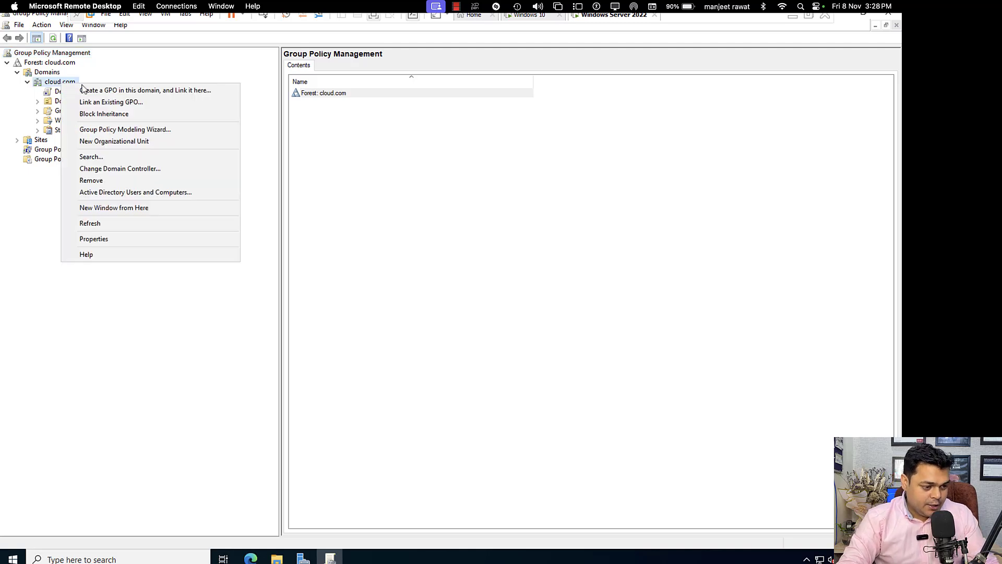
left_click(100, 92)
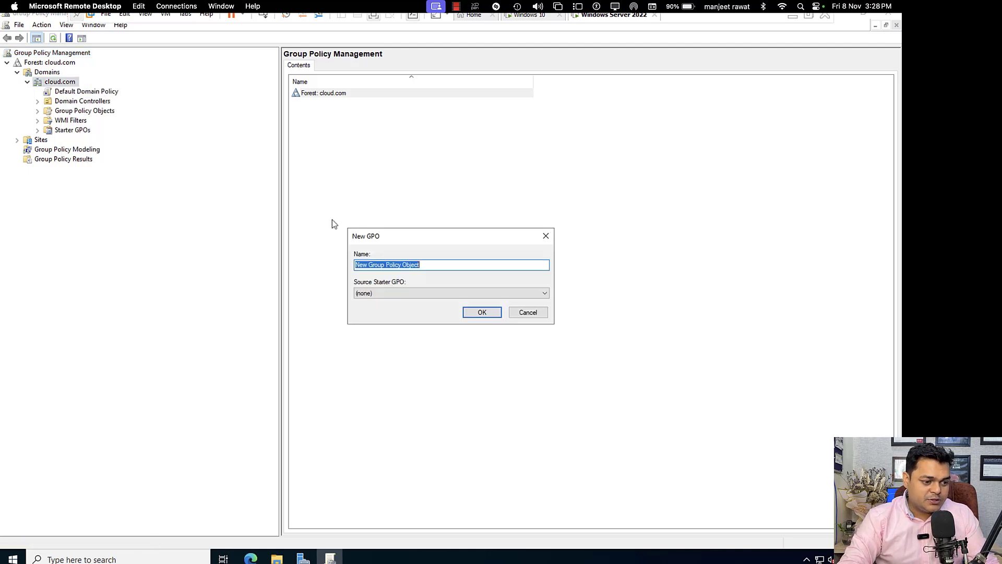
type("Bloc")
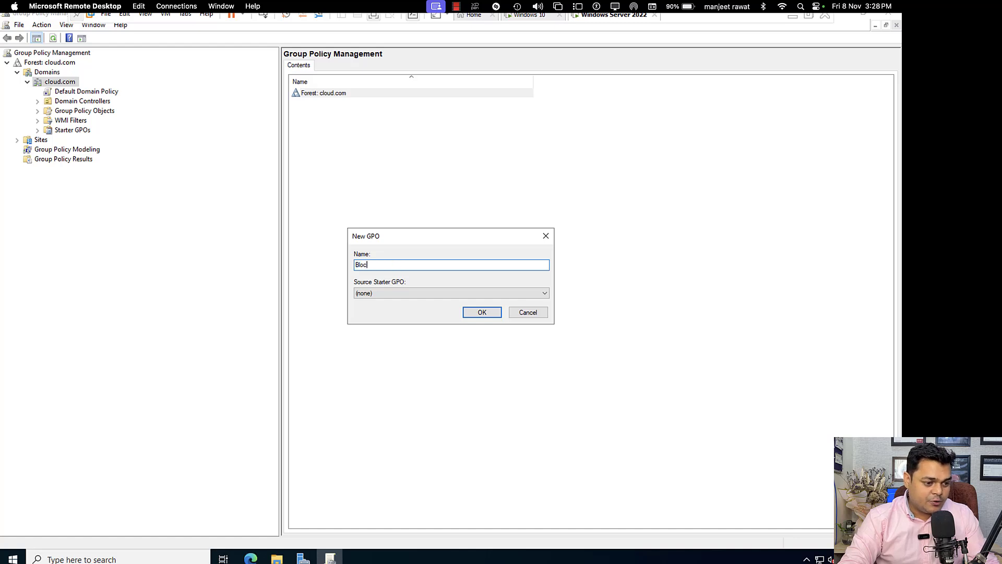
type("k-Co")
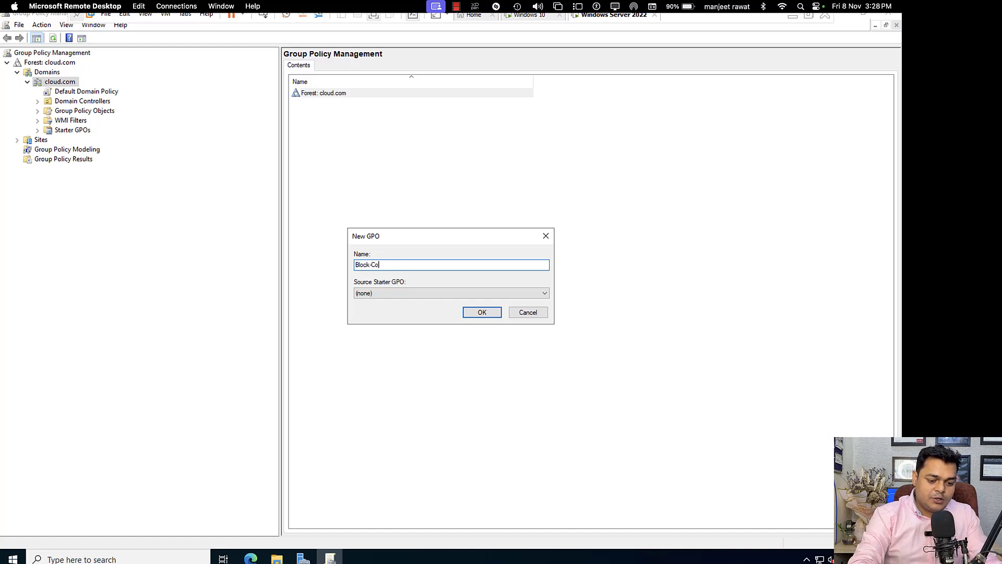
type("ntrol P")
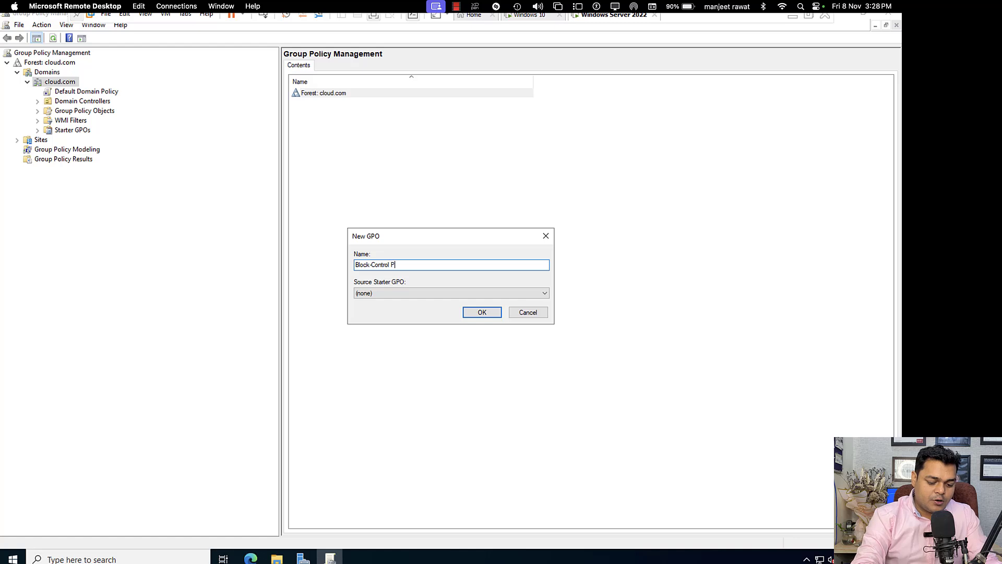
type("anel")
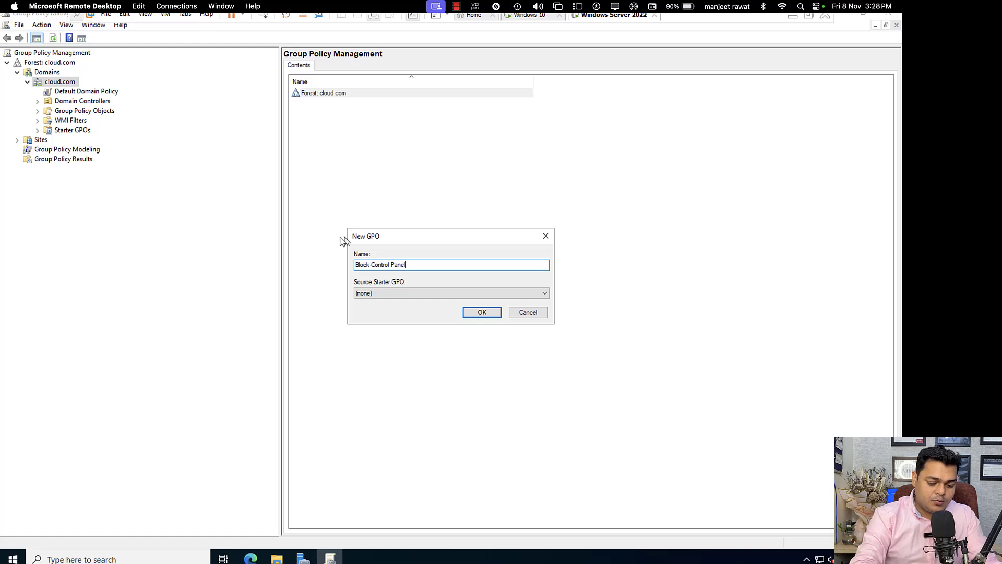
left_click(472, 312)
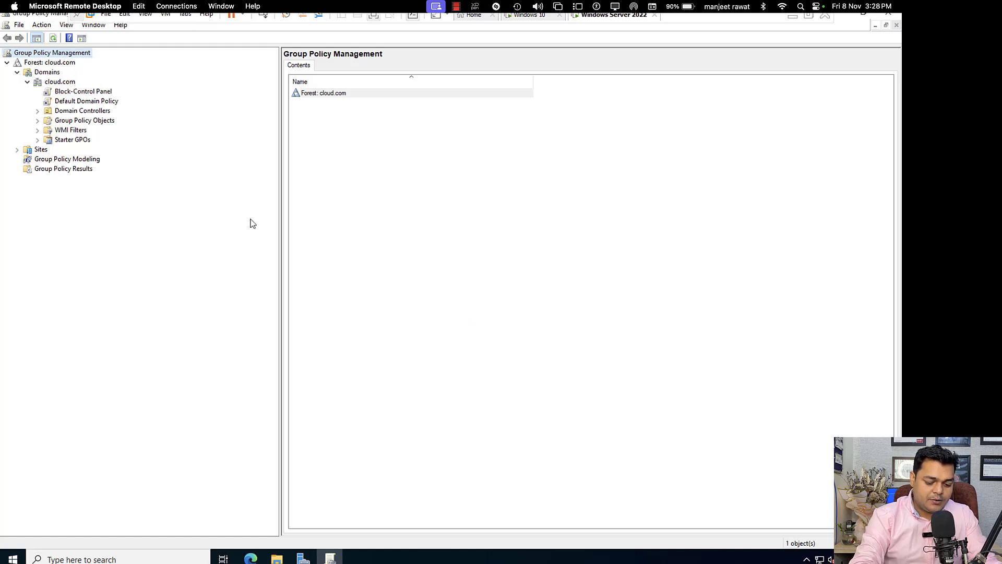
Open the Block-Control Panel GPO for editing and go to the user policies' Administrative Templates, Control Panel folder, with the editor maximized
right_click(75, 93)
left_click(111, 98)
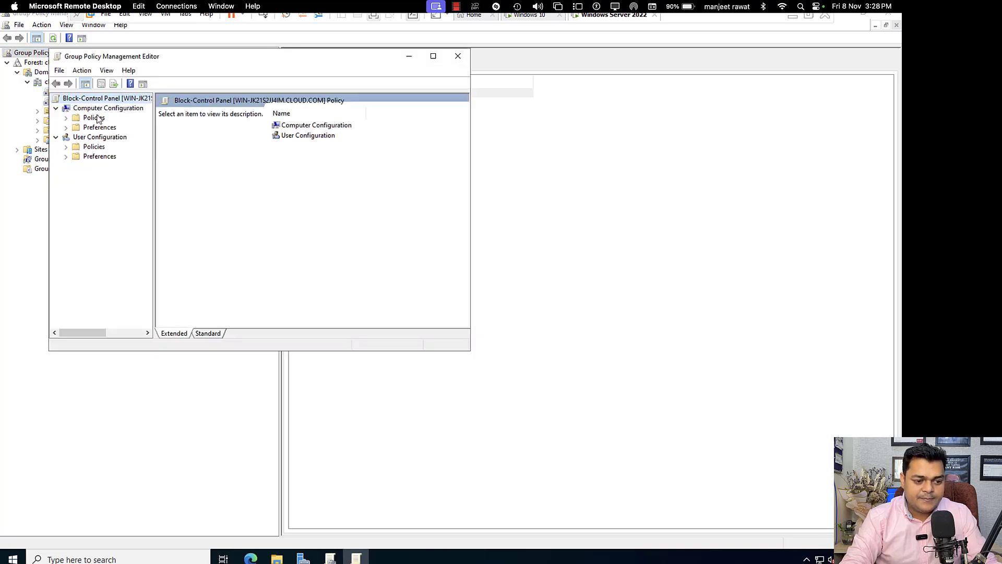
double_click(93, 147)
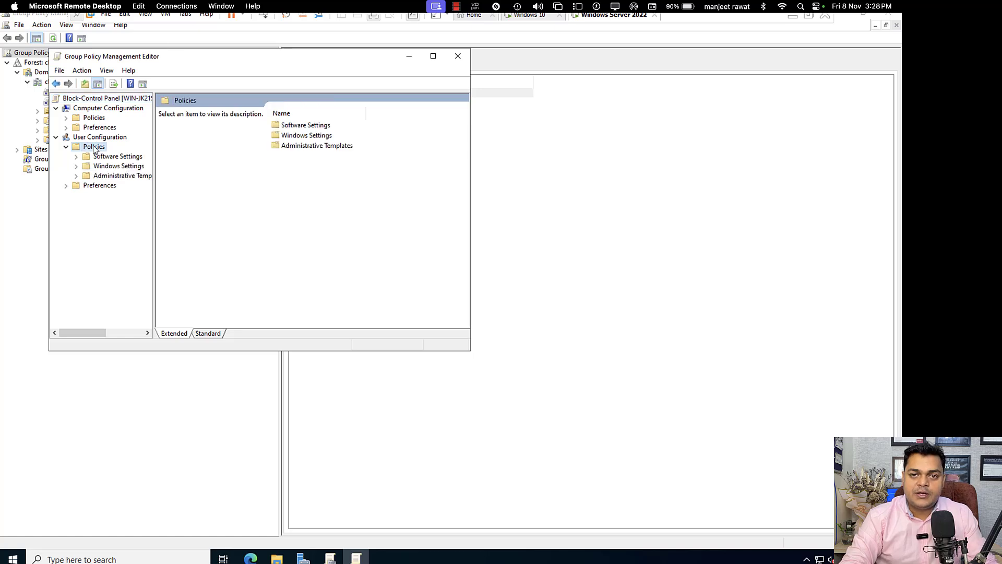
double_click(259, 64)
double_click(270, 103)
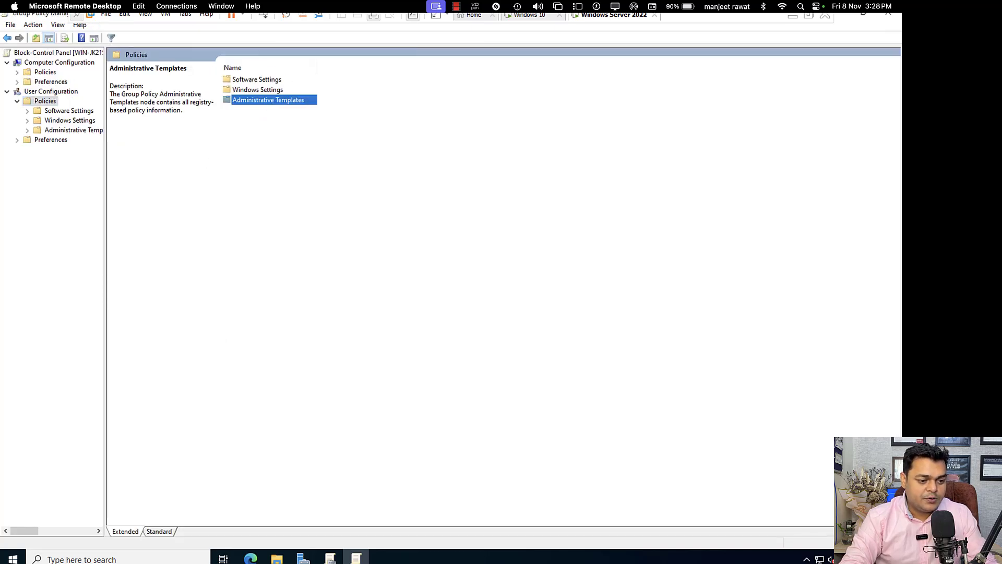
double_click(256, 83)
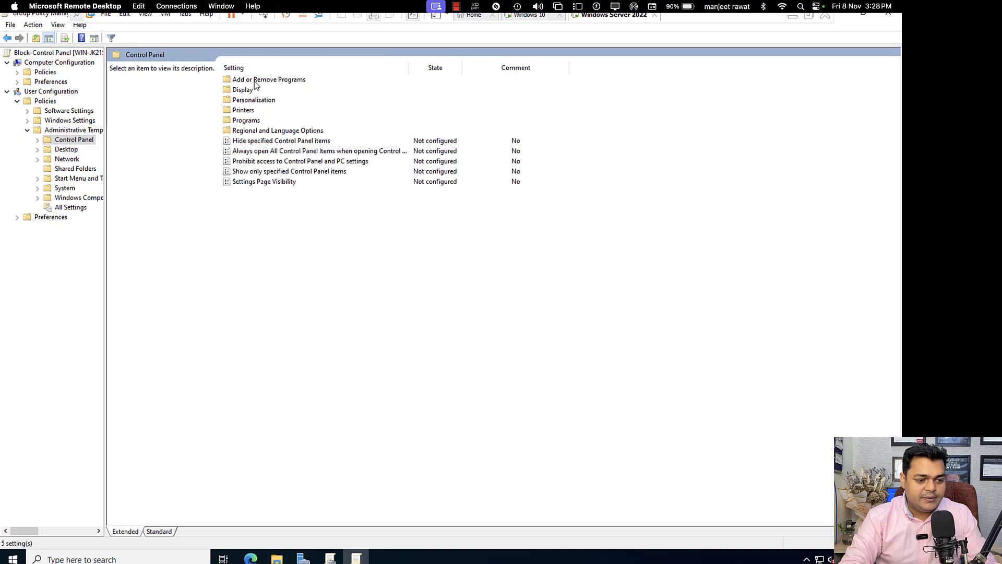
left_click(260, 173)
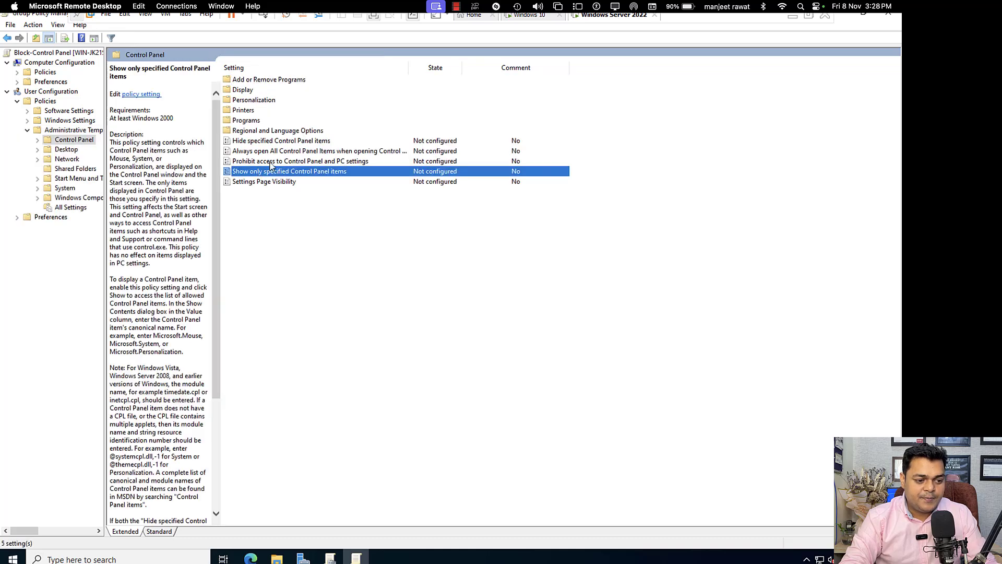
left_click(270, 162)
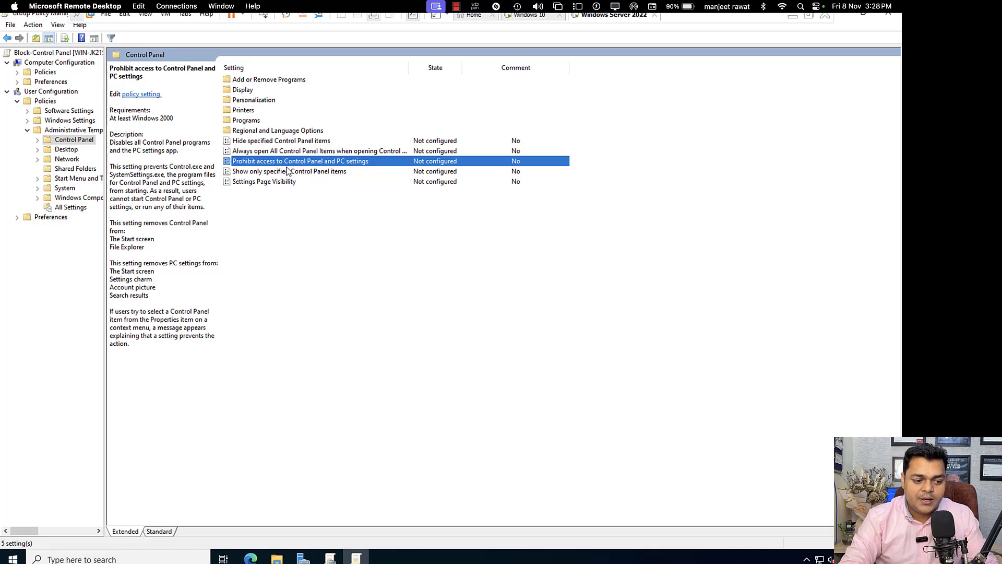
double_click(287, 172)
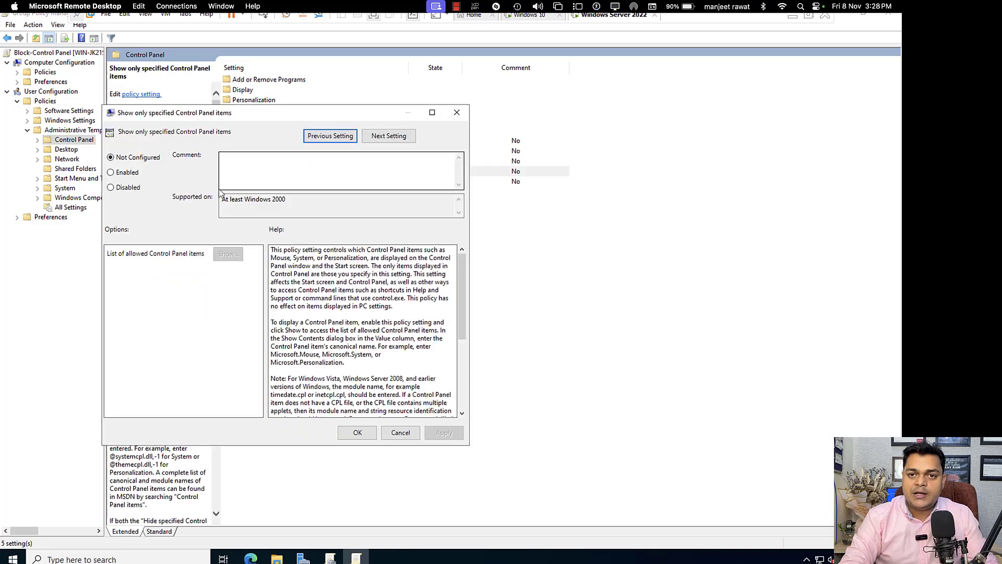
left_click(138, 174)
left_click(444, 432)
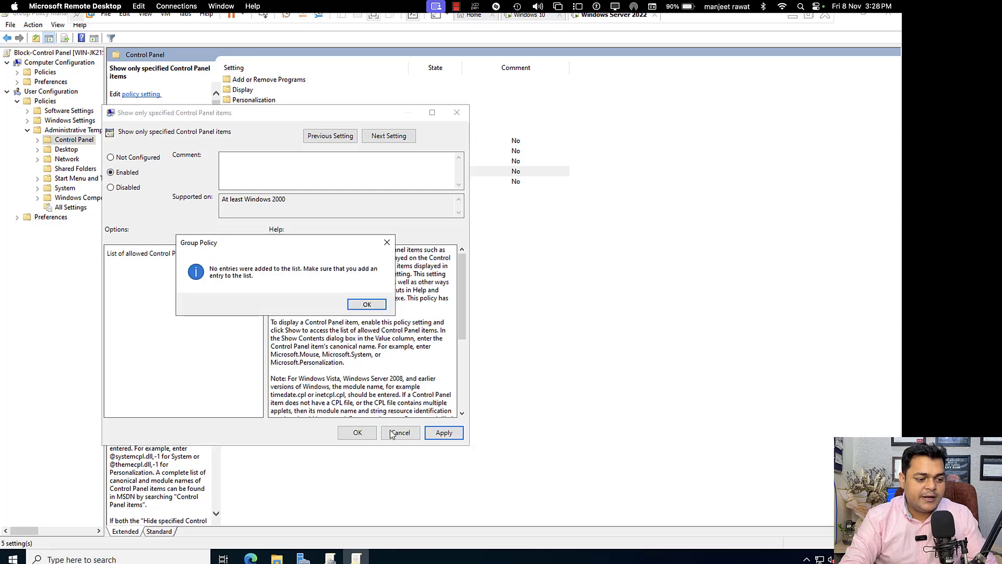
left_click(367, 304)
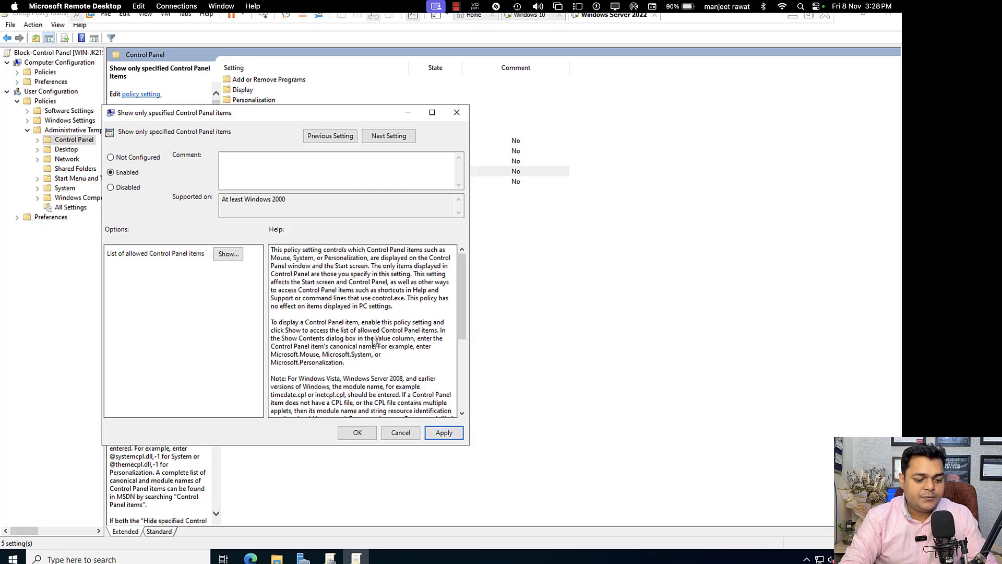
left_click(401, 433)
Set the "Prohibit access to Control Panel and PC settings" policy to Enabled and apply it
double_click(286, 161)
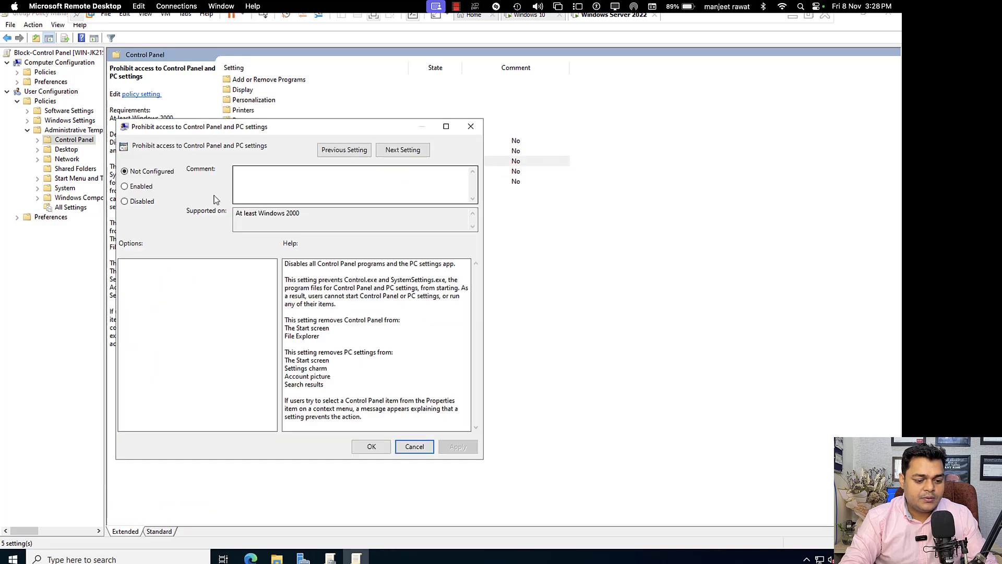
left_click(147, 186)
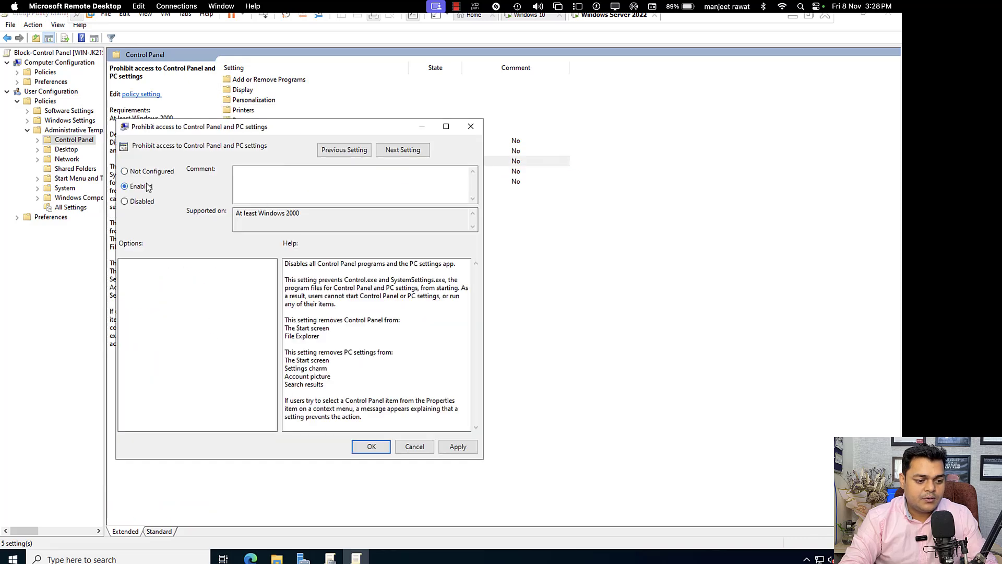
left_click(458, 447)
left_click(380, 448)
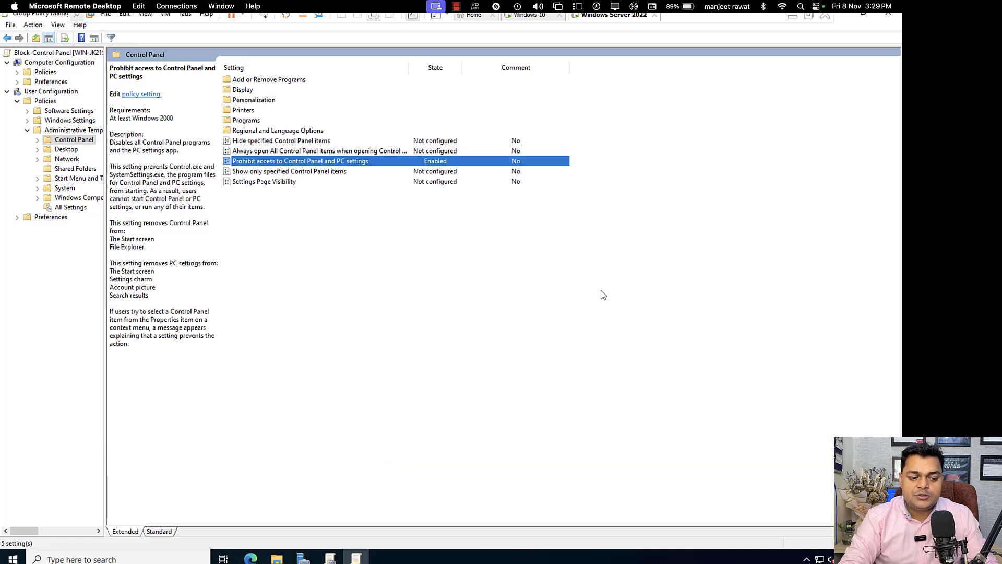
Close the policy editor, Group Policy Management and Server Manager
left_click(889, 20)
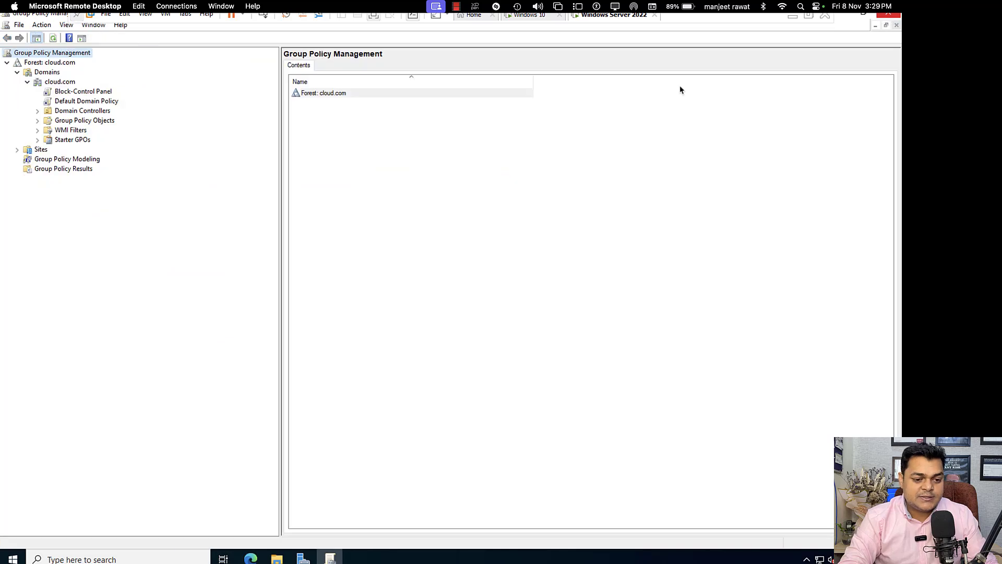
left_click(889, 15)
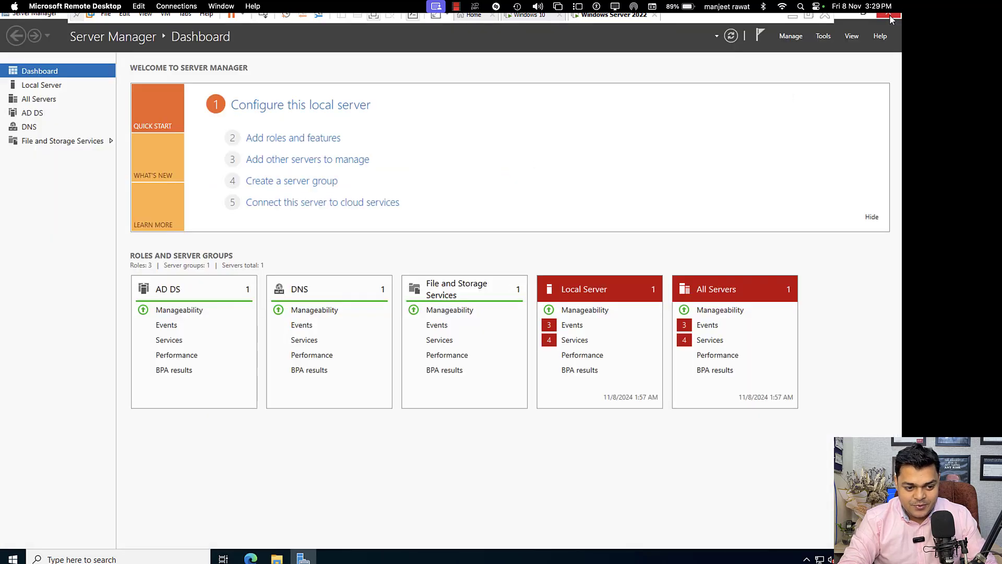
left_click(890, 15)
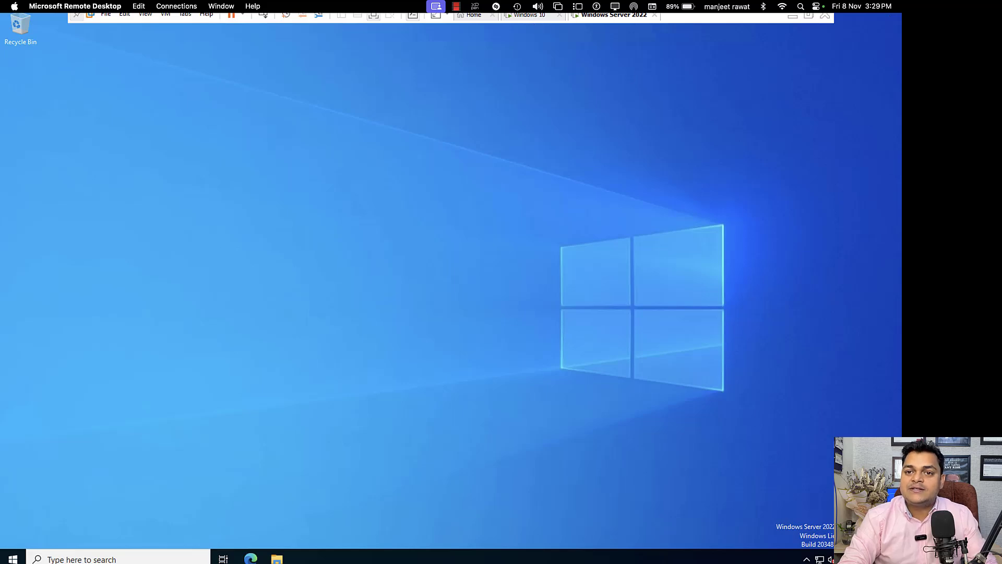
left_click(531, 16)
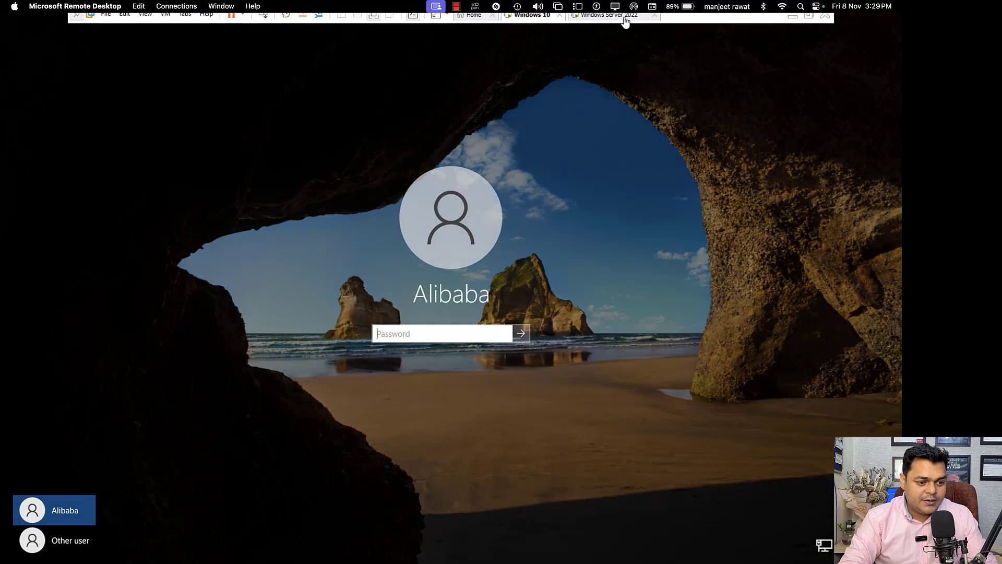
left_click(625, 16)
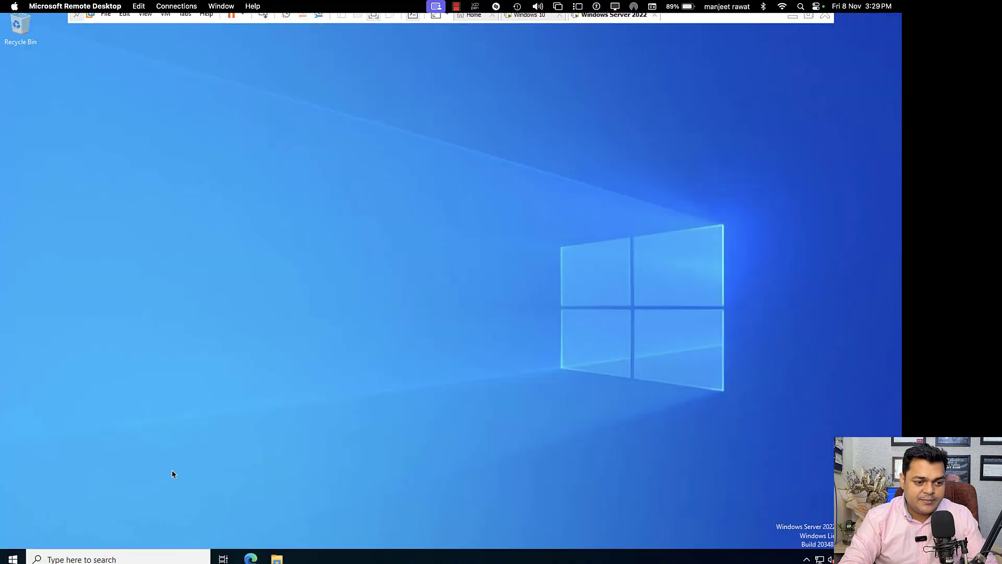
left_click(13, 559)
right_click(14, 558)
left_click(16, 559)
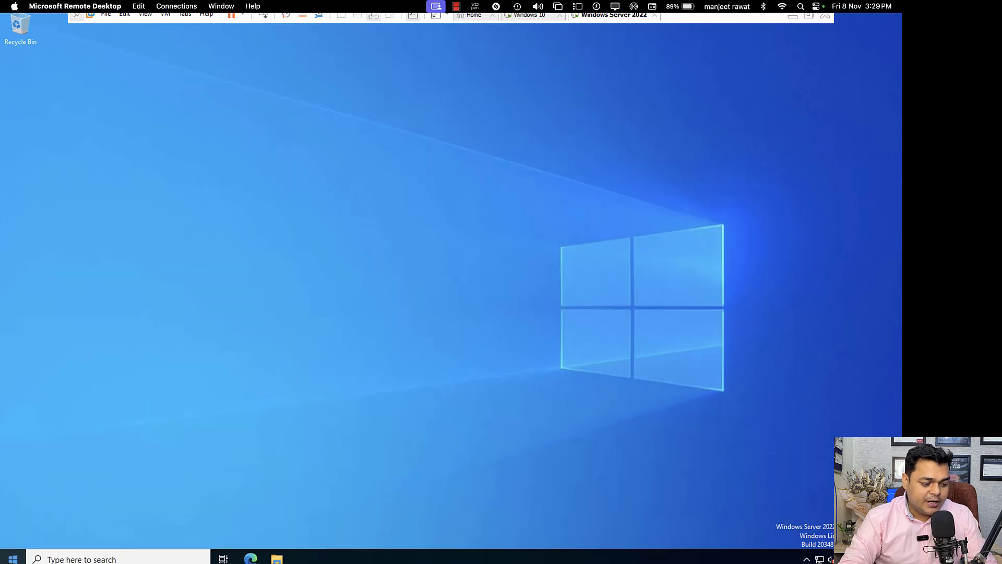
Open Active Directory Users and Computers by running dsa.msc
right_click(10, 558)
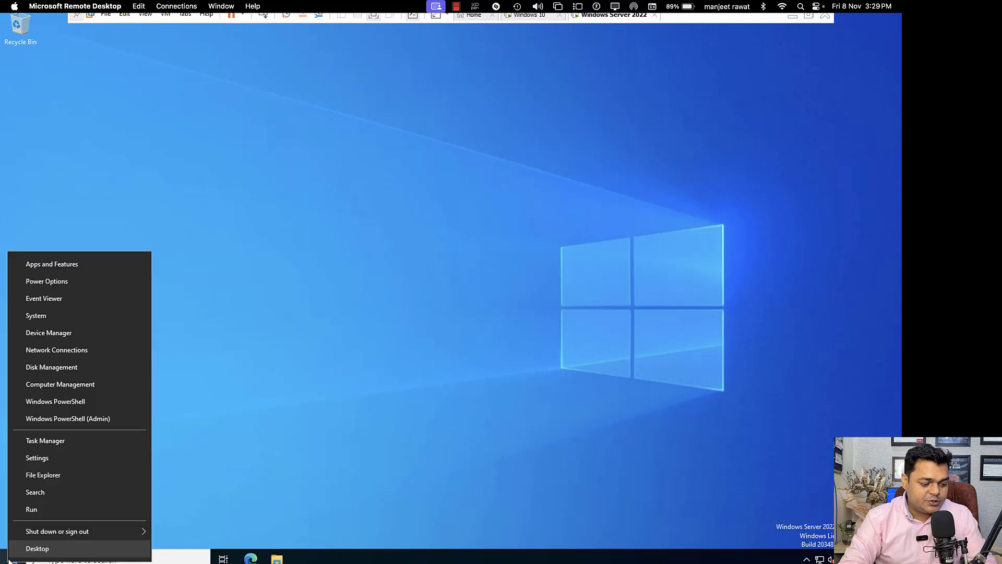
left_click(47, 508)
type("dsa")
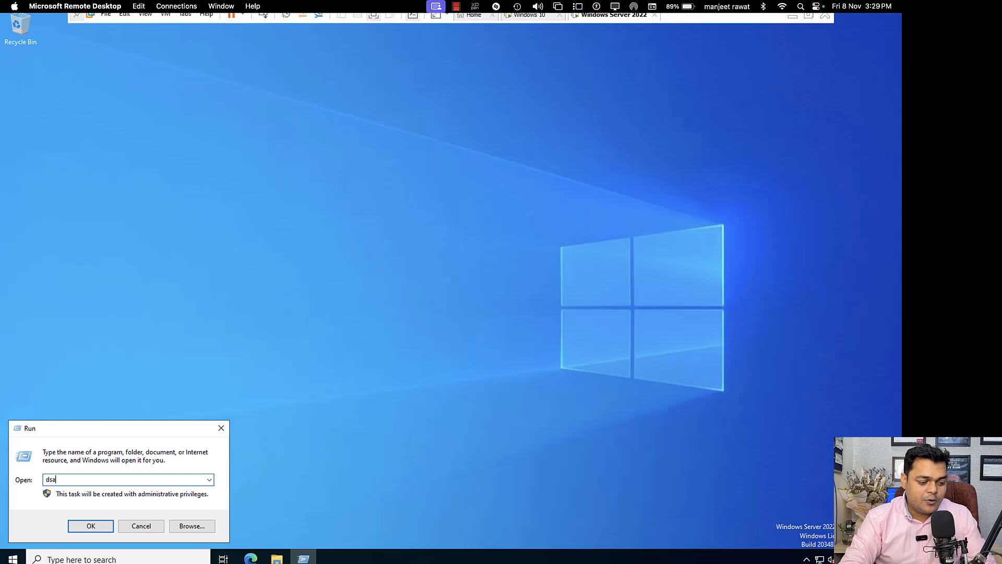
type(".msc")
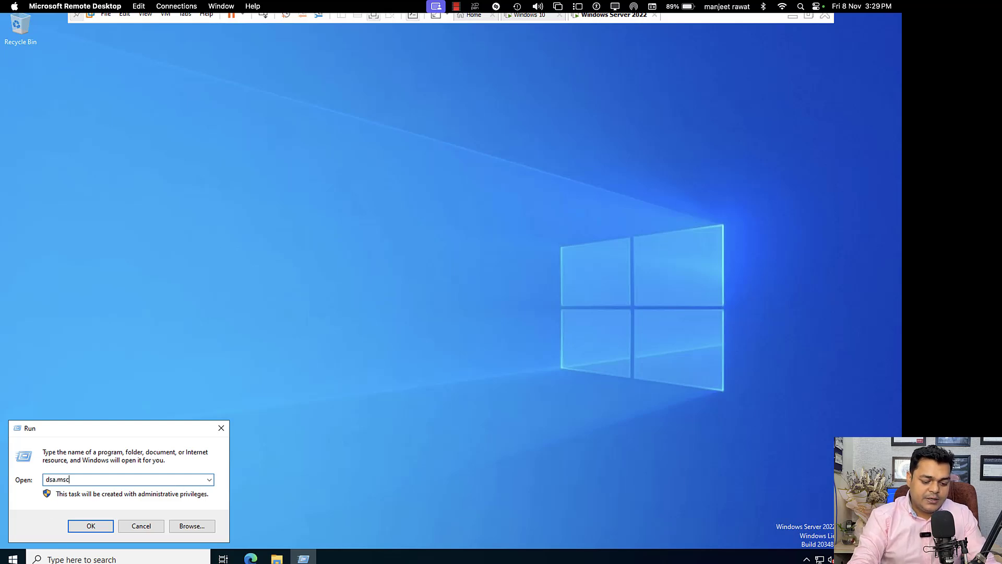
key("Return")
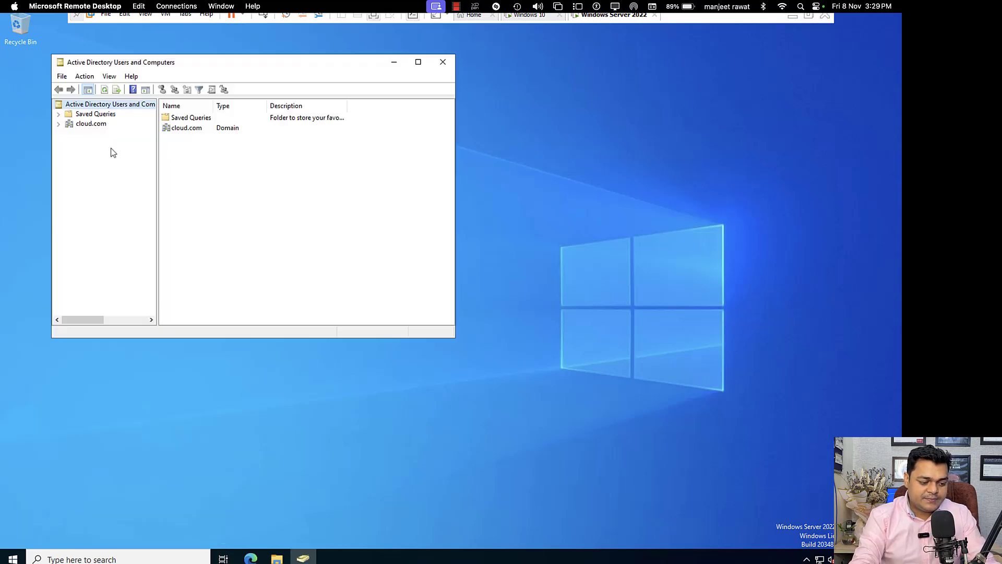
Browse the Users container of cloud.com for the available domain user accounts
double_click(91, 124)
double_click(191, 169)
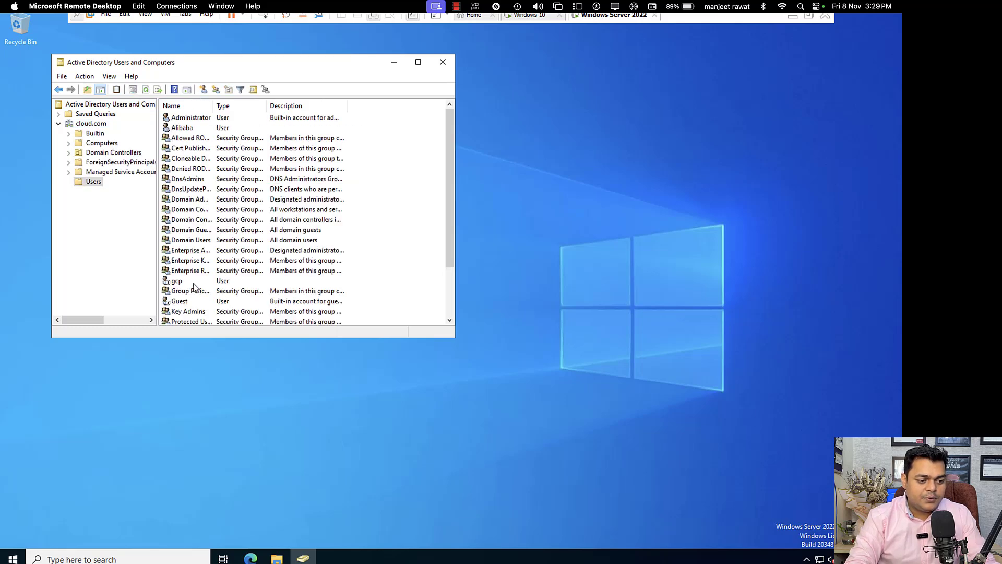
scroll(195, 286, "down", 1)
scroll(194, 285, "down", 1)
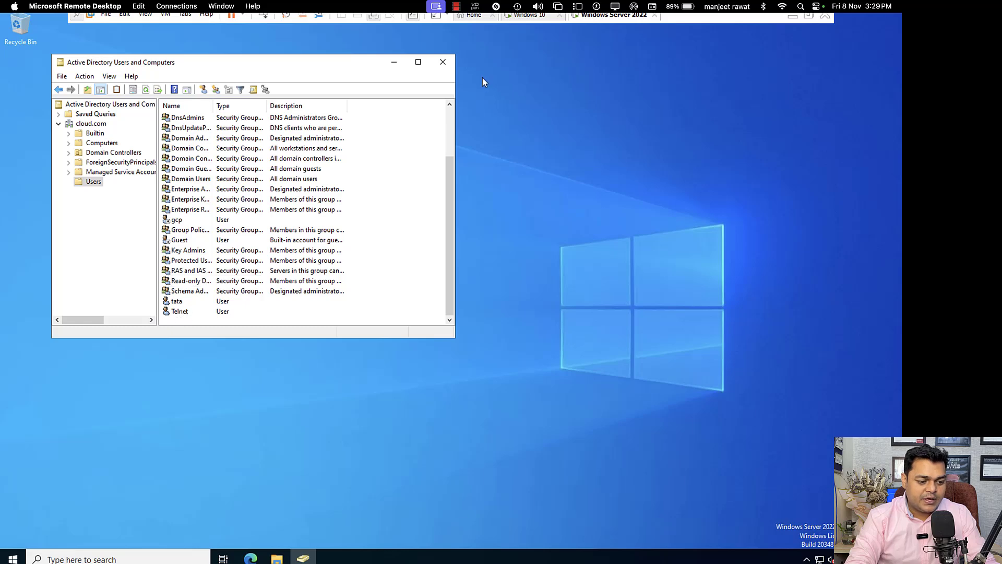
Switch to the Windows 10 VM and try to sign in to the CLOUD domain as another user, alibaba, with the account password
left_click(530, 15)
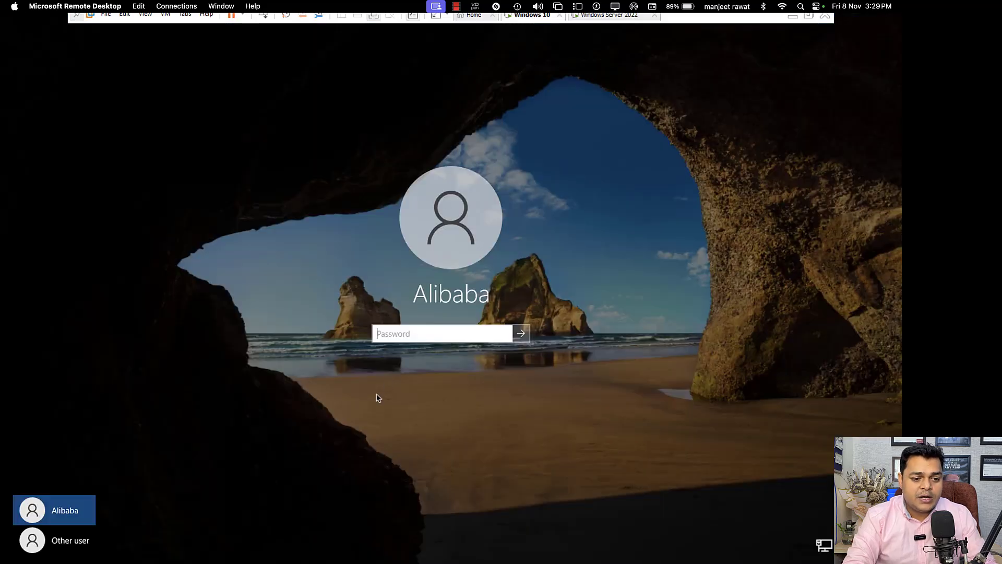
left_click(82, 545)
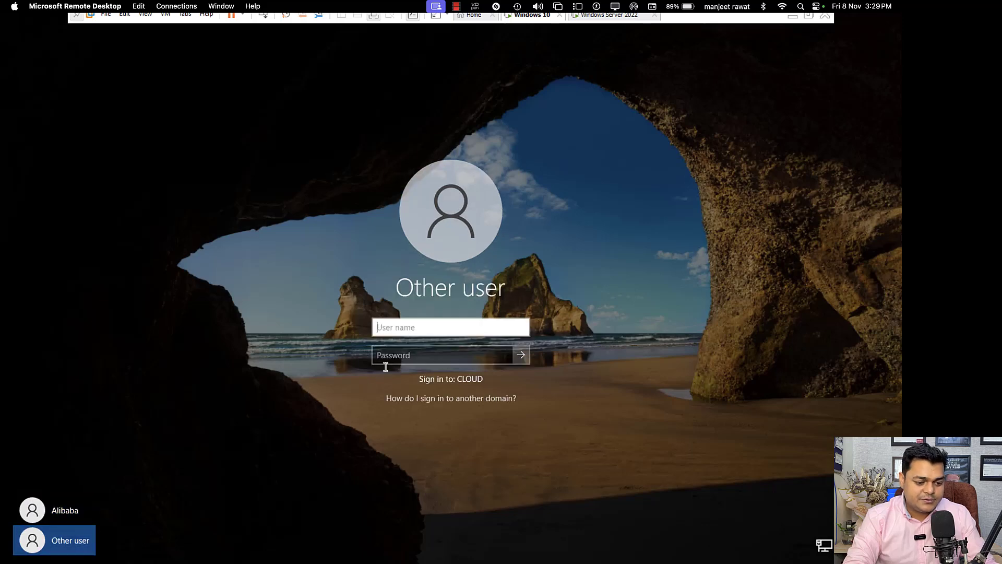
type("alibaba")
key("Tab")
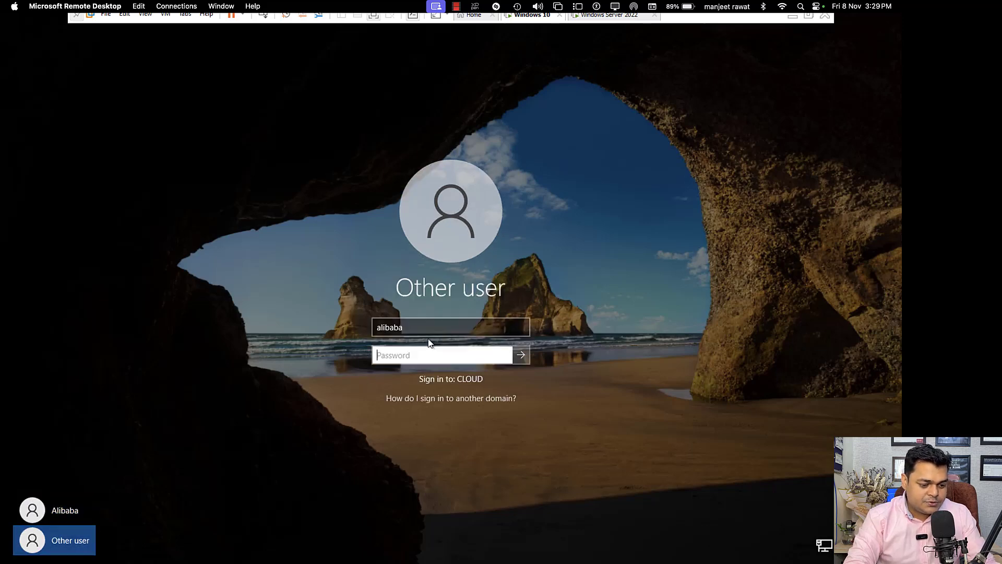
type("*****")
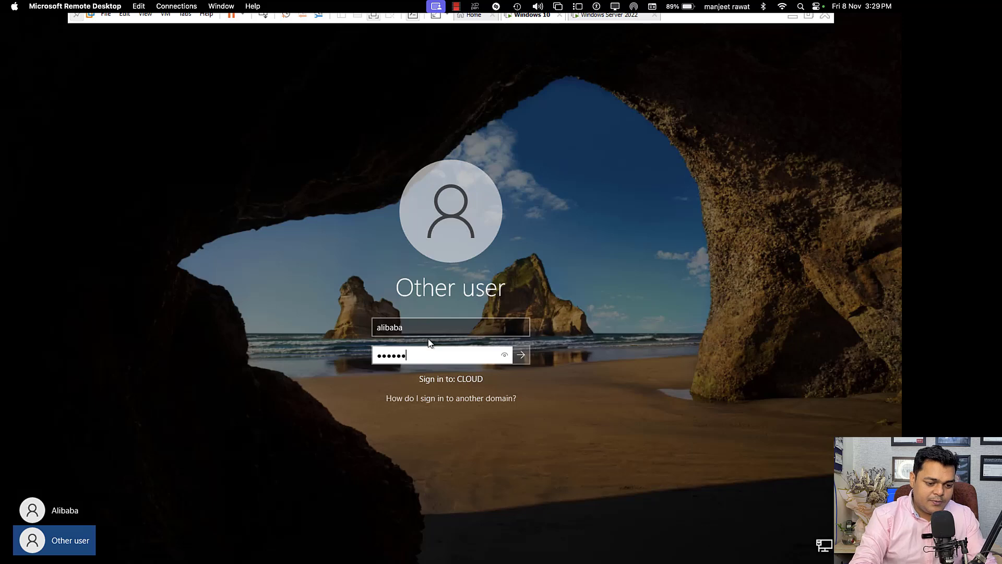
type("****")
key("Return")
Retry the alibaba sign-in by re-entering the account password
left_click(451, 355)
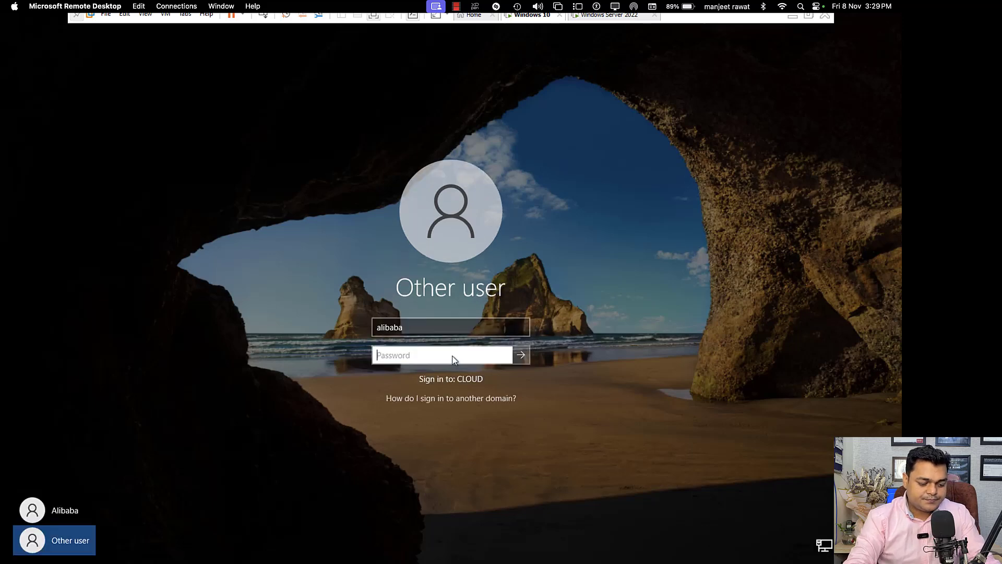
type("*****")
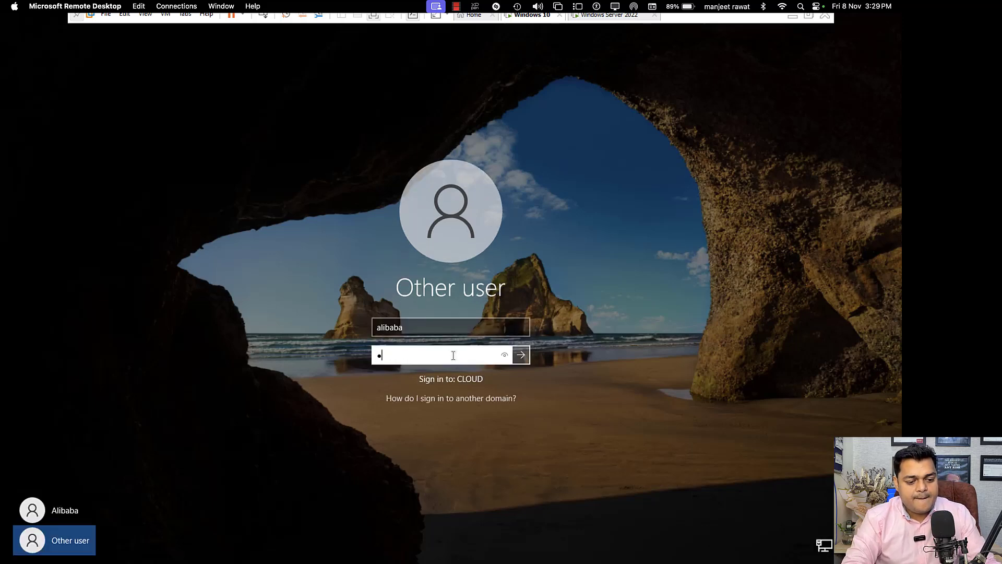
type("*****")
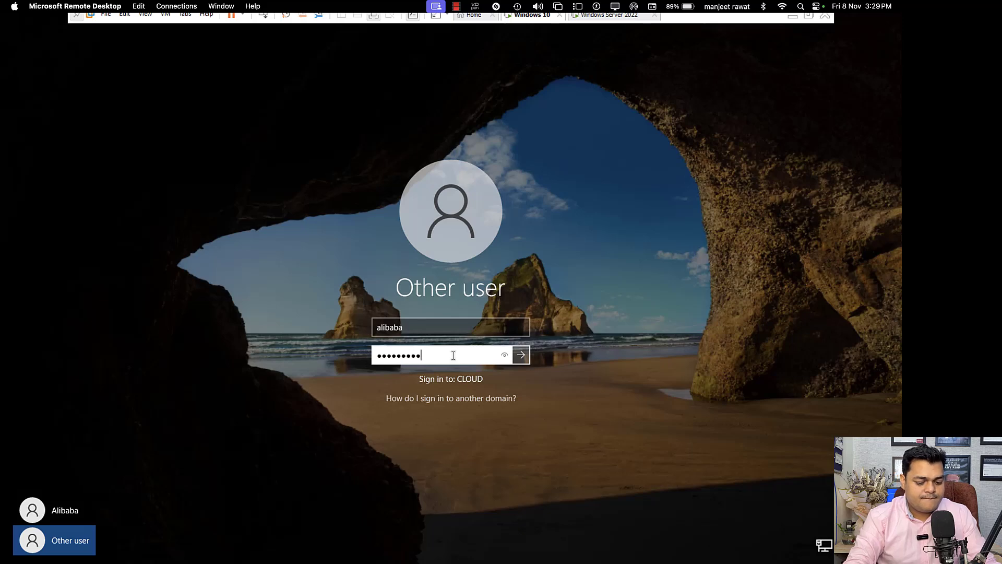
key("Return")
left_click(452, 357)
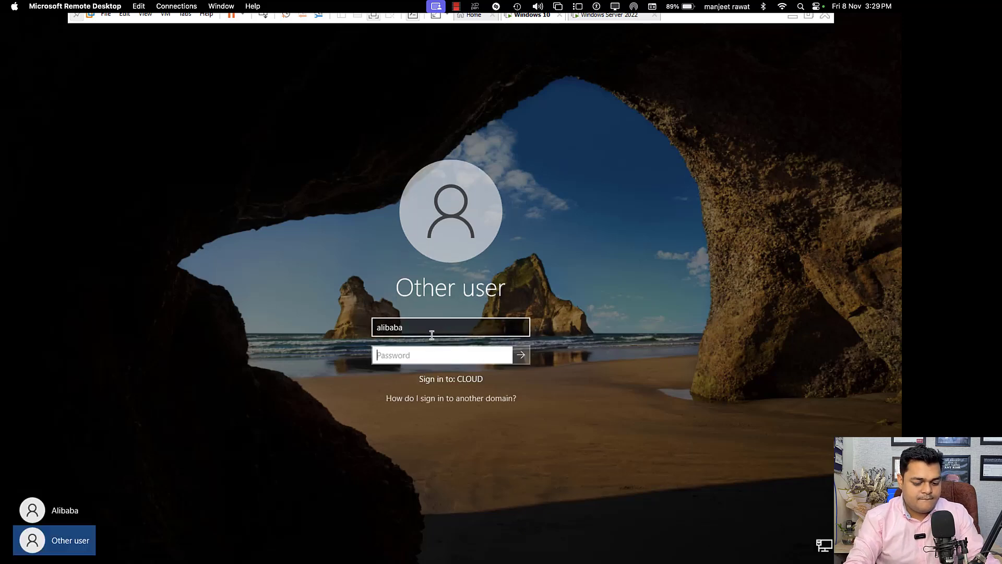
Replace the user name with telnet, enter its account password and sign in to the CLOUD domain
left_click(451, 328)
key("ctrl+a")
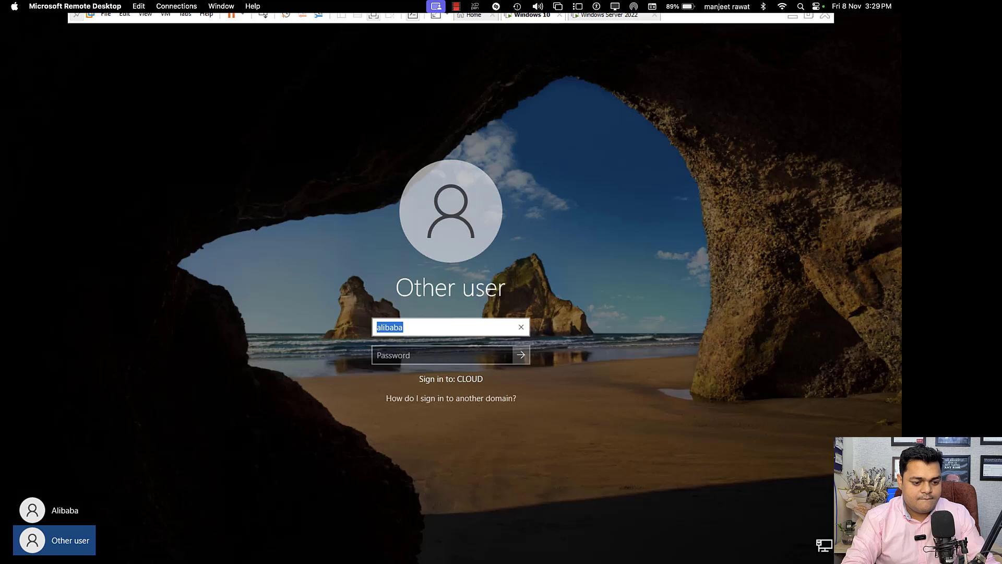
type("telnet")
key("Tab")
type("*******")
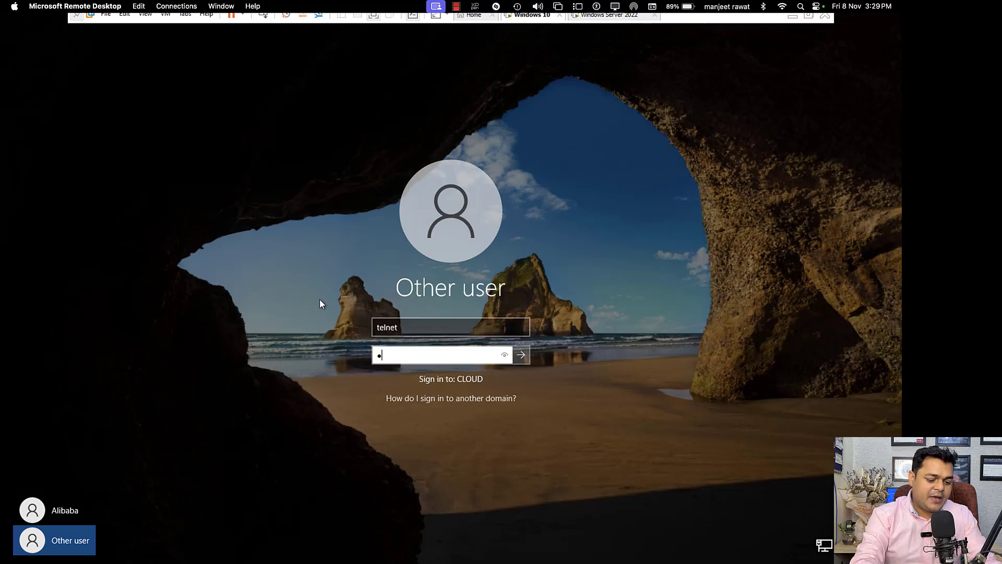
type("**")
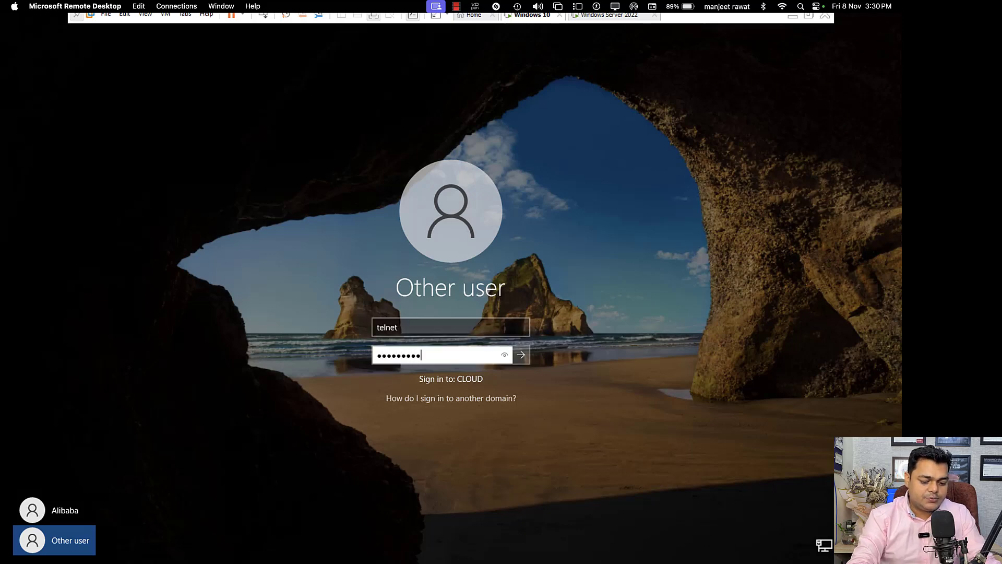
key("Return")
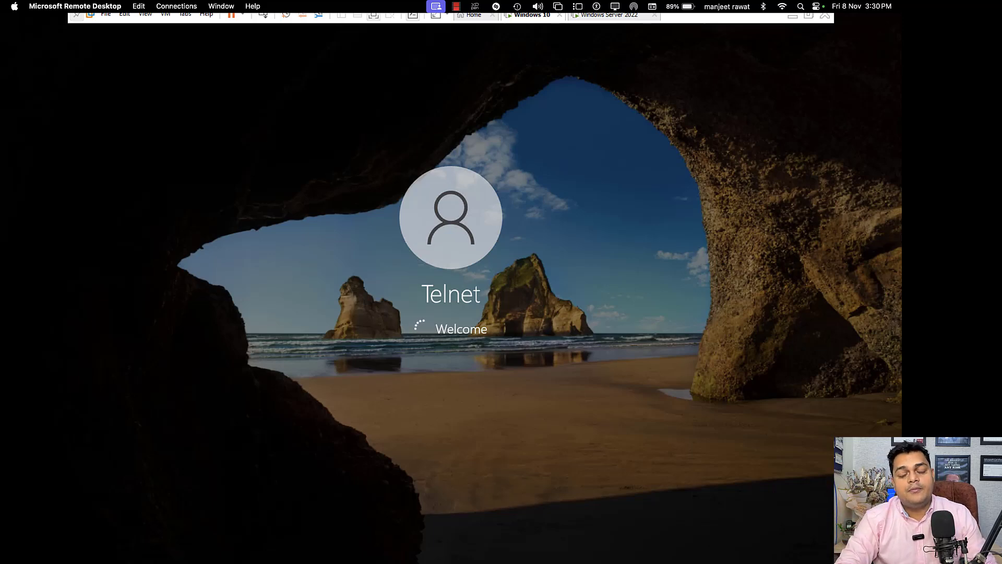
Switch to the Windows Server 2022 VM and view the properties of the tata user, leaving them unedited
left_click(610, 20)
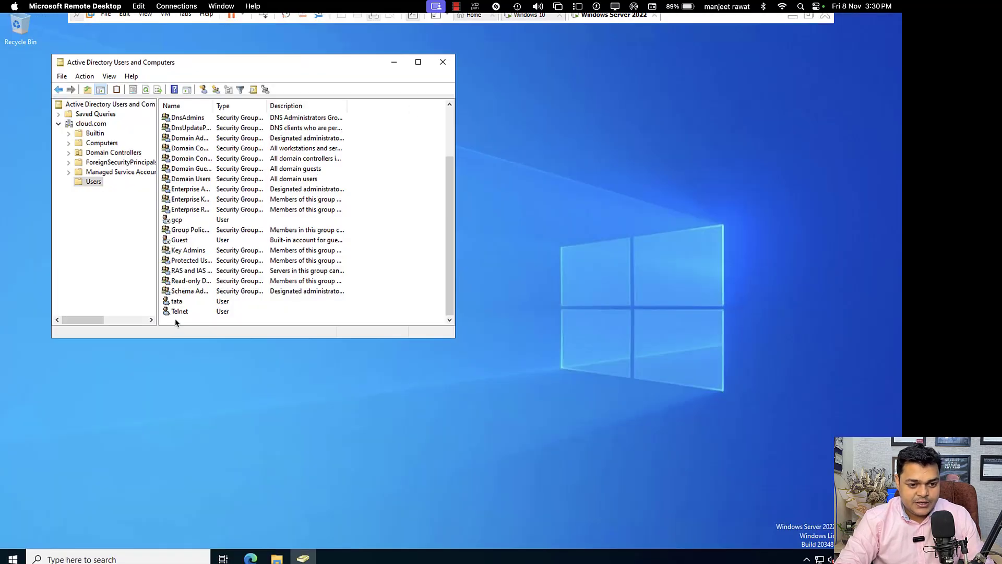
double_click(182, 302)
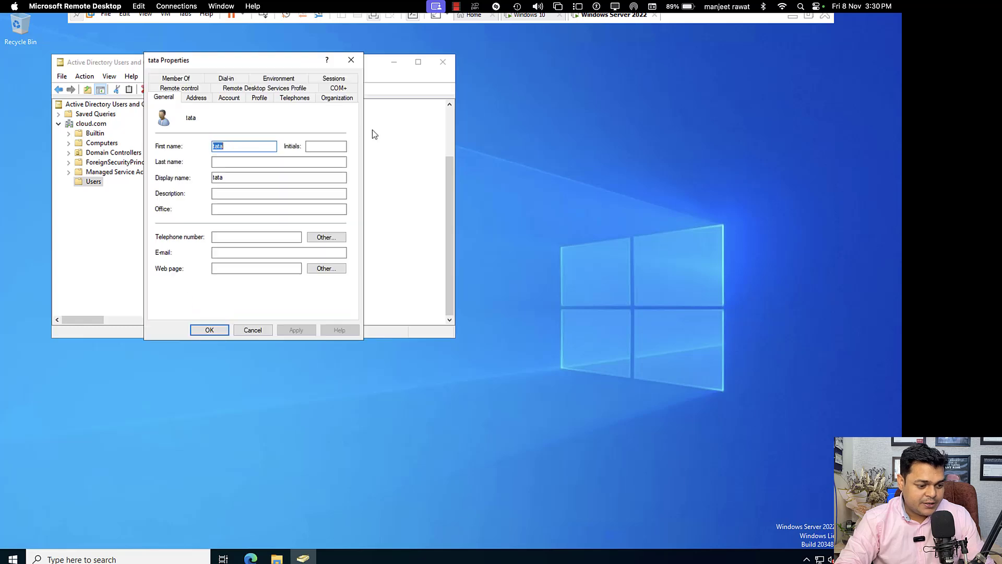
left_click(351, 58)
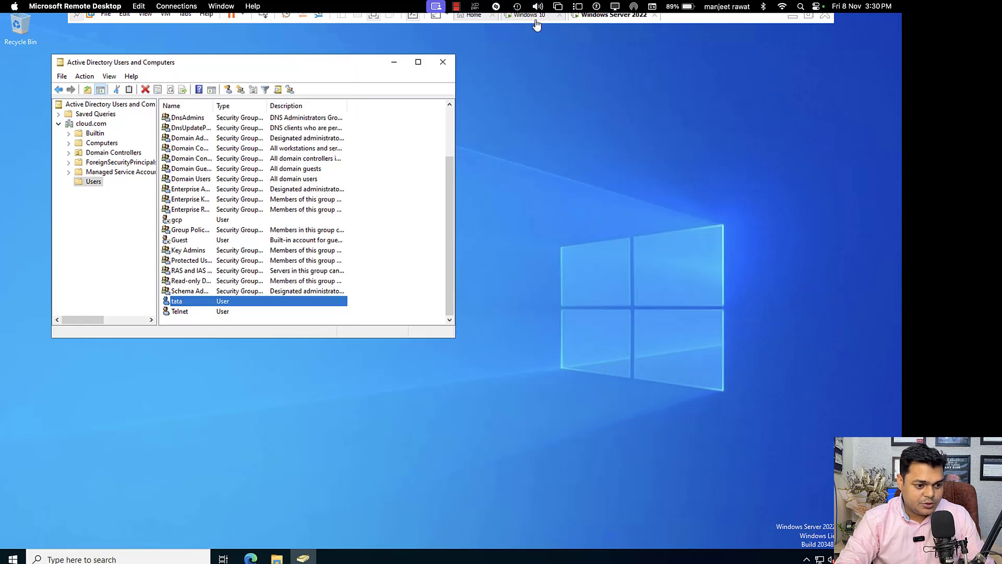
left_click(535, 21)
left_click(628, 21)
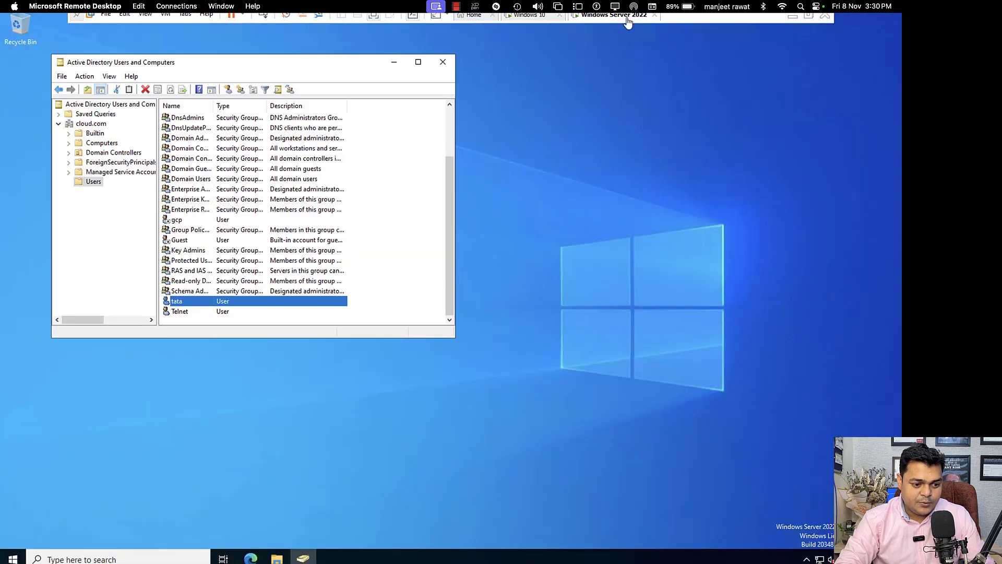
View the server's network adapters by running ncpa.cpl, and close the Network Connections window
mouse_move(21, 548)
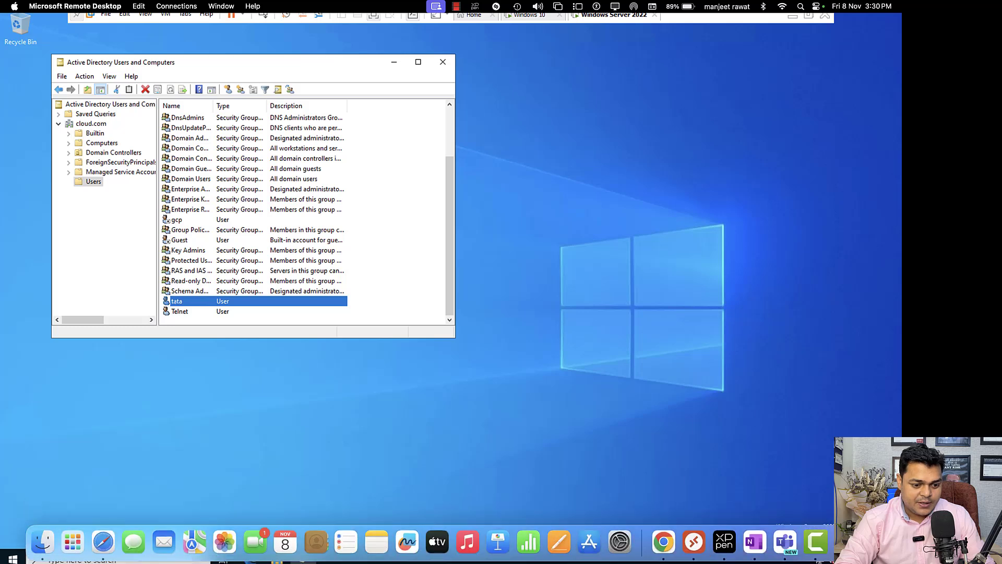
left_click(13, 557)
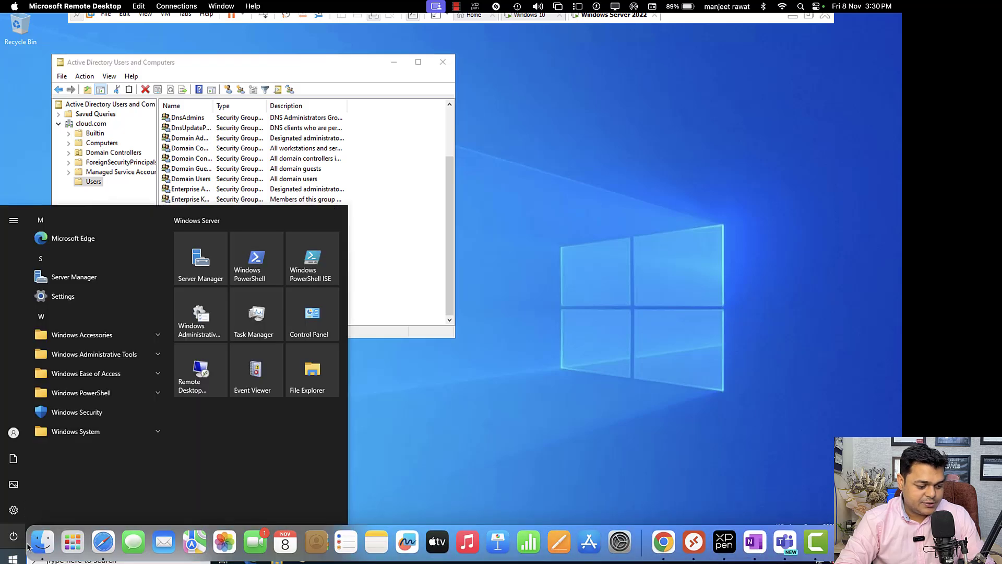
right_click(15, 556)
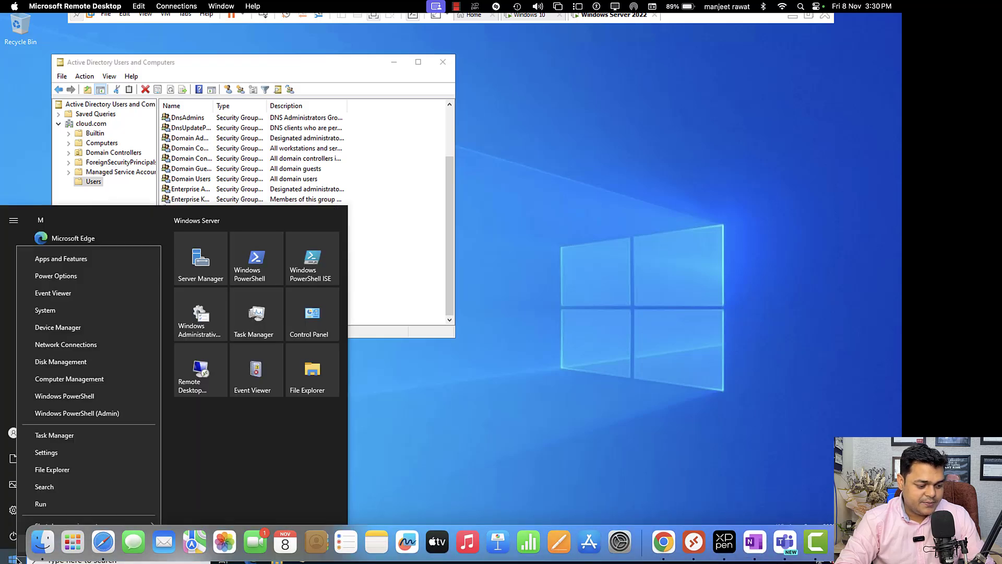
left_click(55, 503)
type("ncpa.cpl")
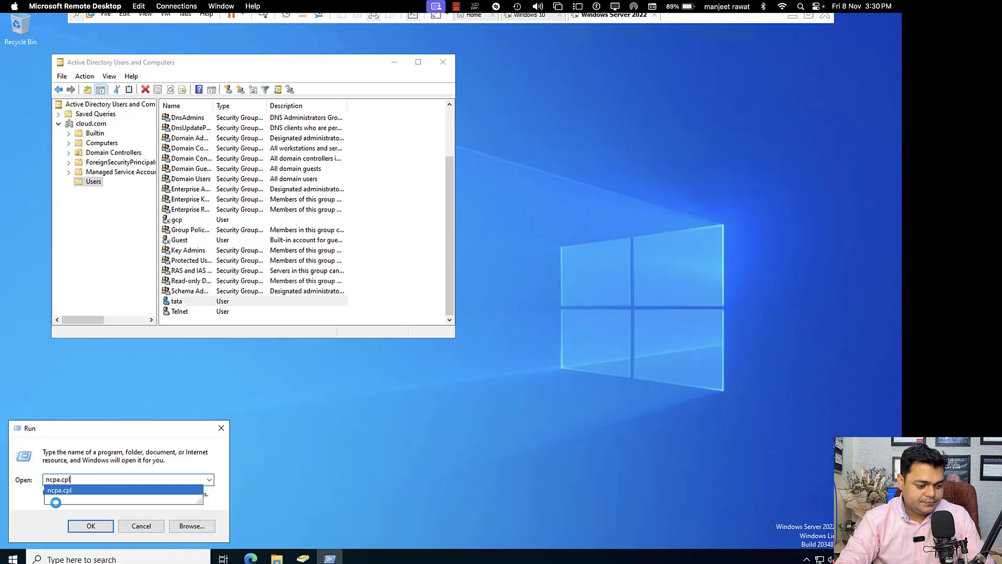
key("Return")
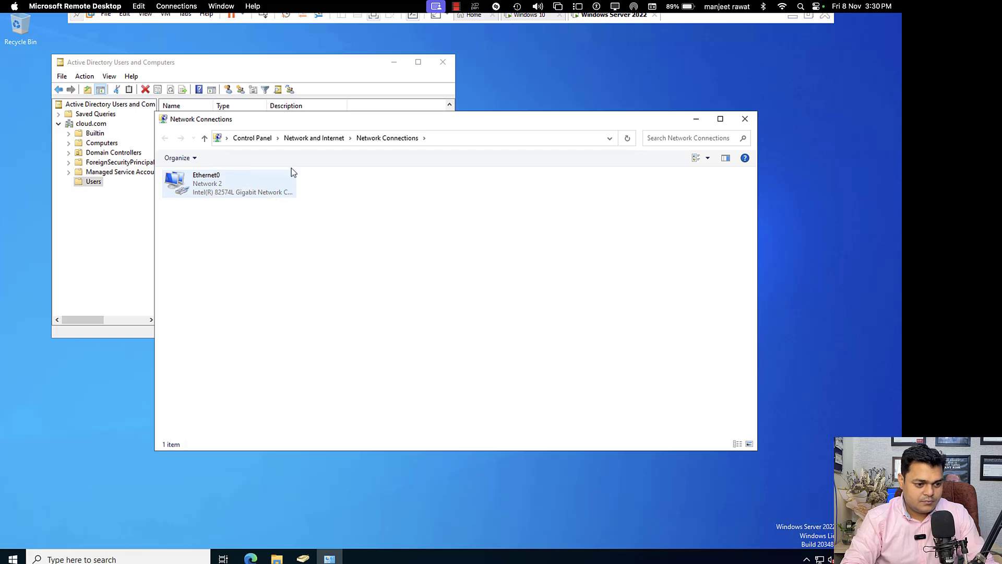
left_click(745, 120)
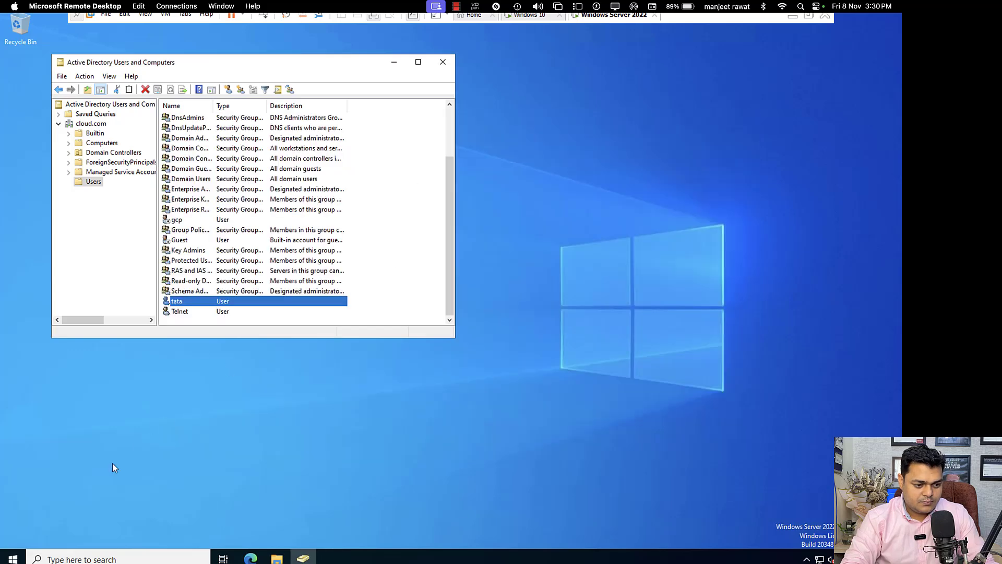
Reopen Network Connections on the server and restart the Ethernet0 adapter by disabling and re-enabling it
right_click(13, 557)
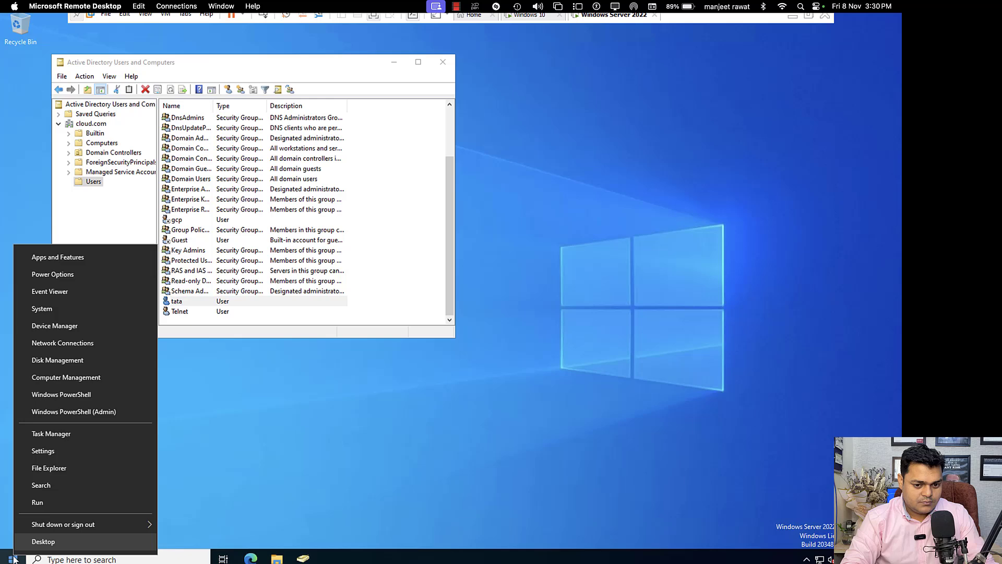
left_click(45, 498)
key("Escape")
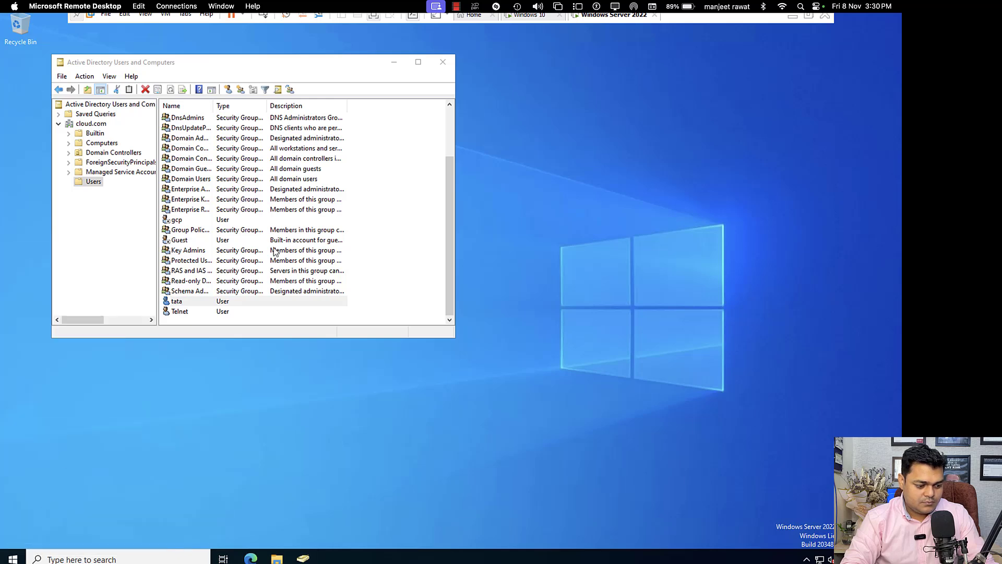
right_click(233, 194)
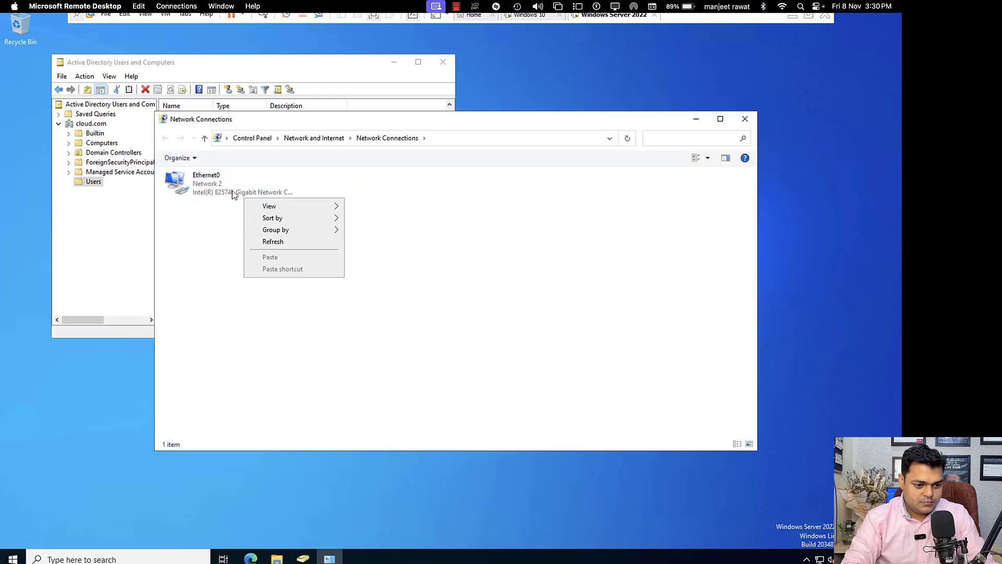
left_click(233, 194)
right_click(233, 194)
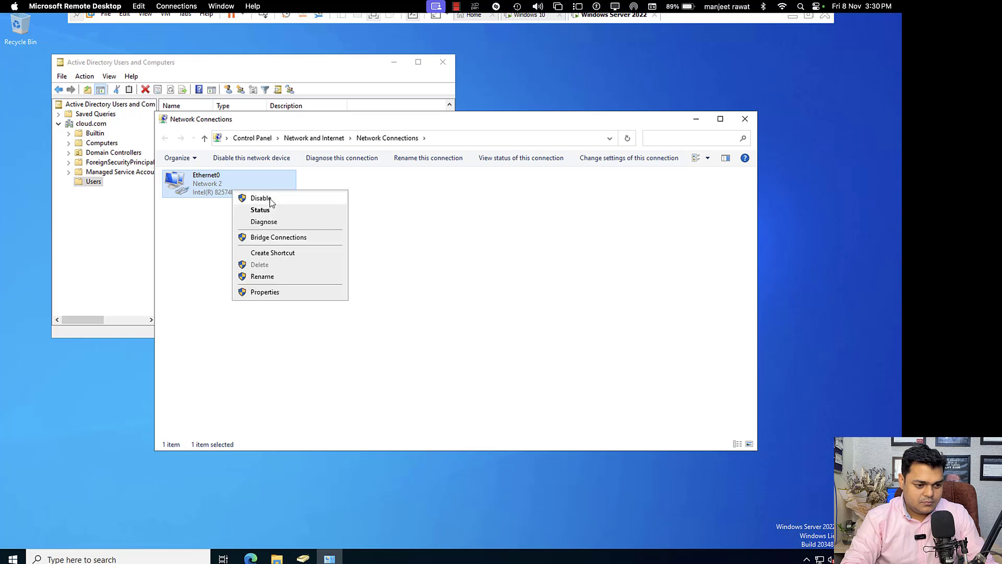
left_click(241, 197)
right_click(241, 191)
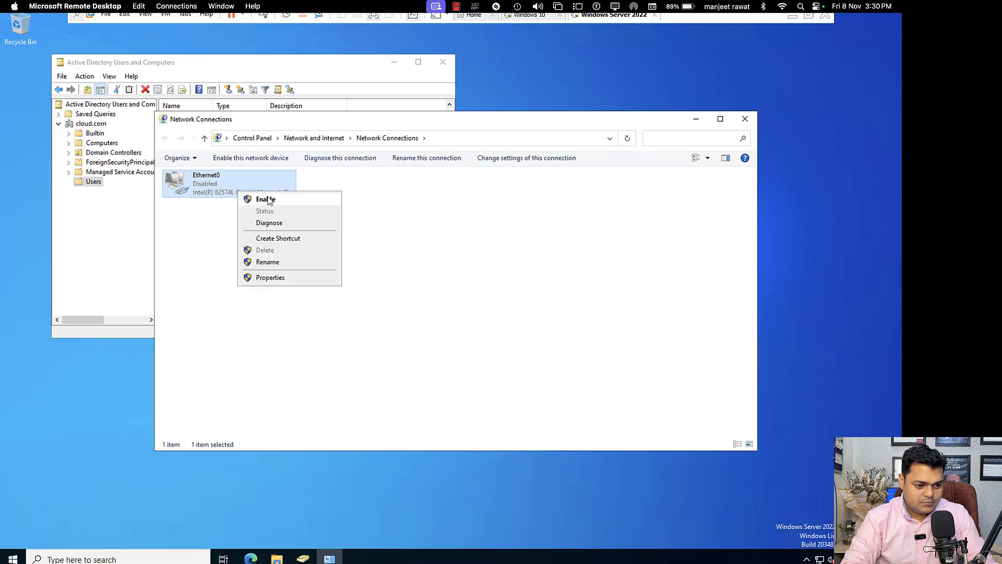
left_click(265, 199)
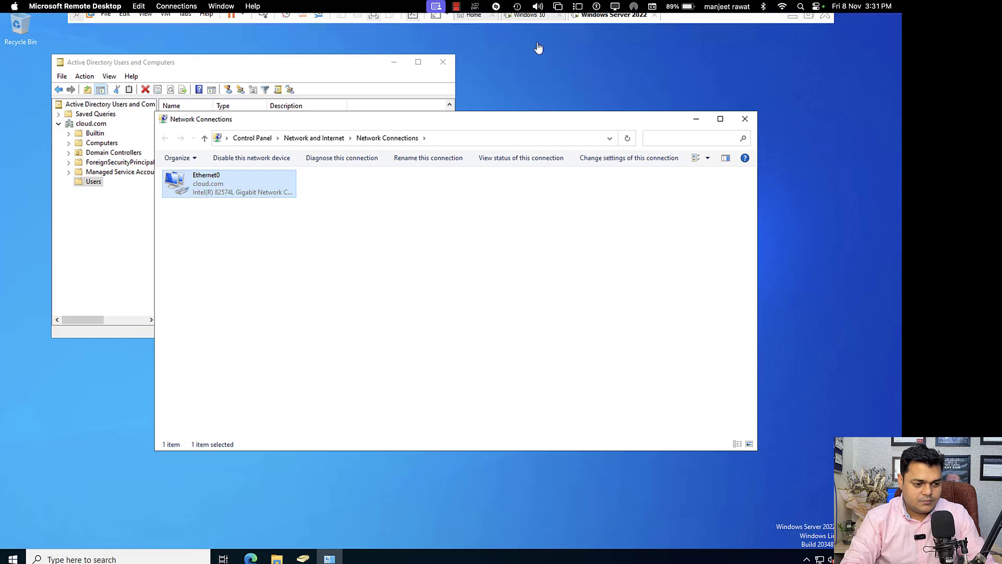
Switch to the Windows 10 VM, try opening the Start menu and Windows search, and dismiss the search
left_click(534, 19)
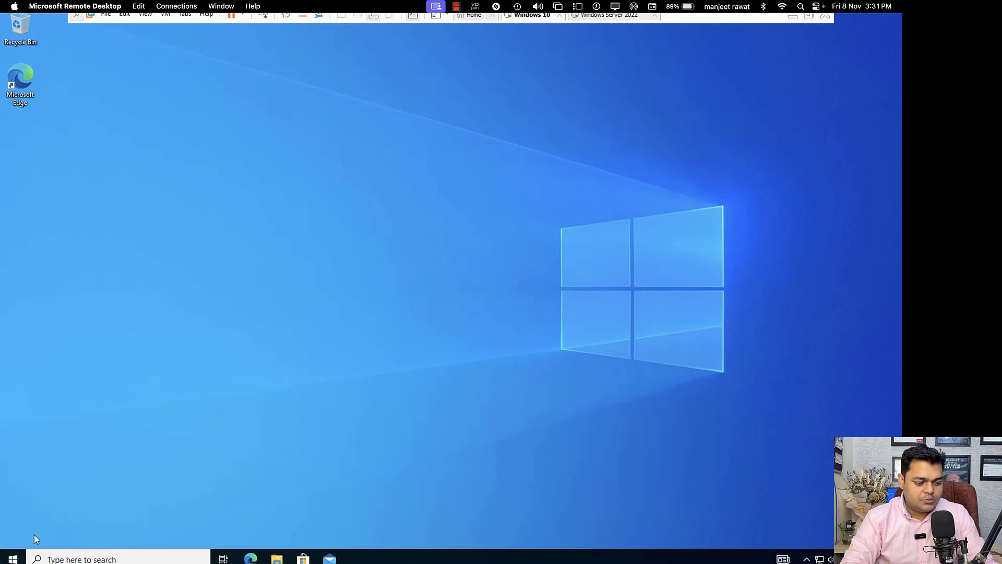
left_click(12, 557)
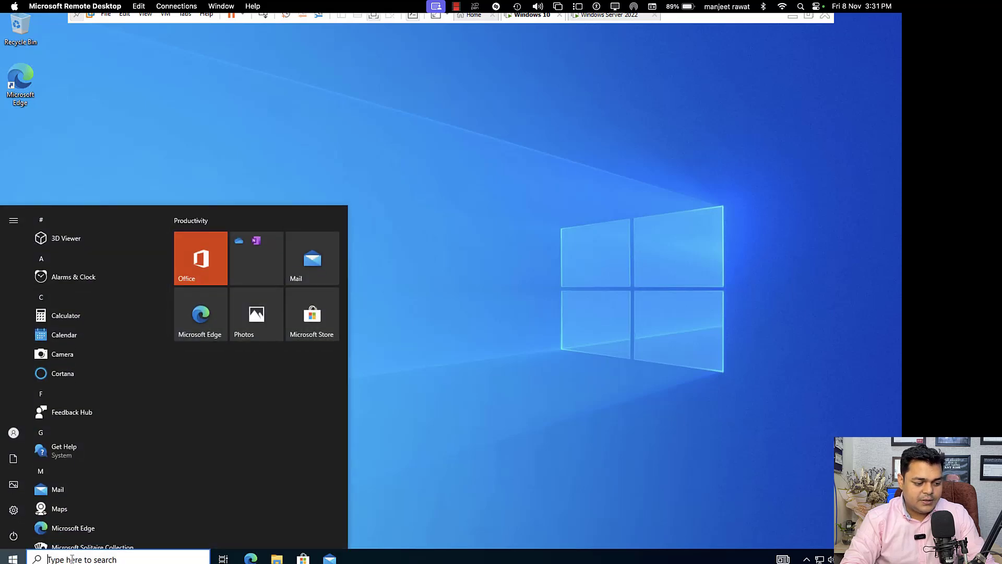
left_click(72, 559)
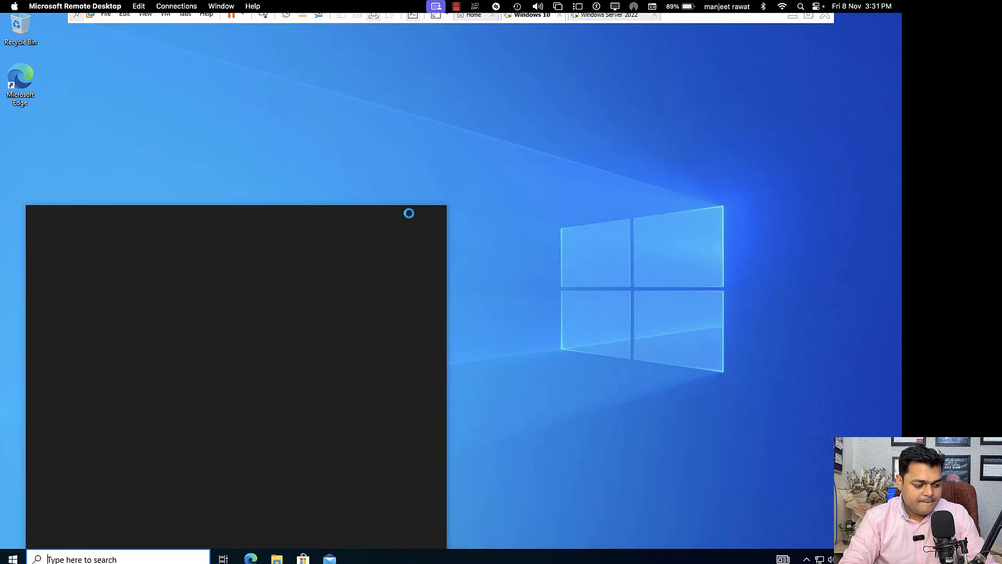
left_click(483, 208)
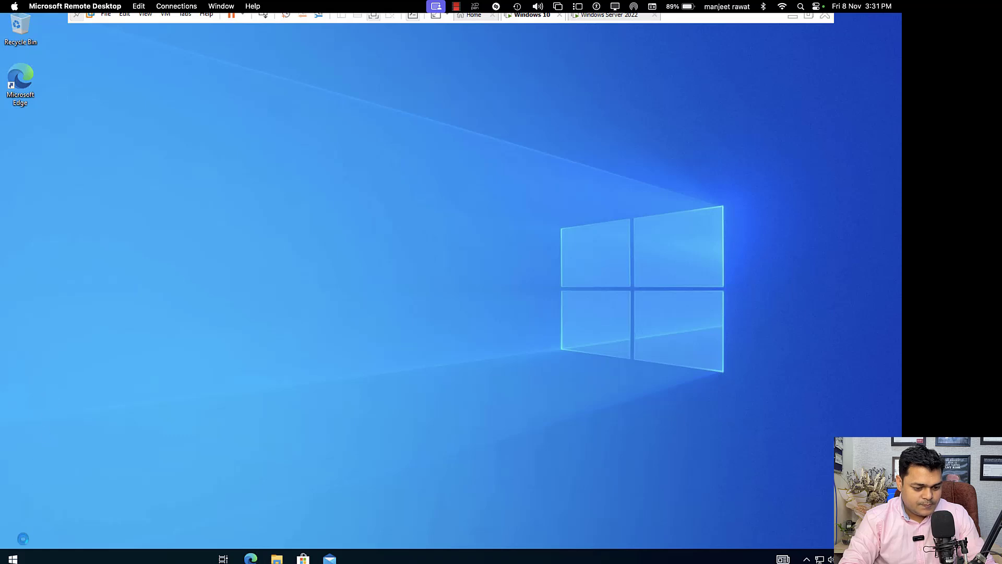
Close the Microsoft Remote Desktop connection list on the Mac desktop and return to the Windows 10 VM
mouse_move(21, 543)
key("ctrl+Left")
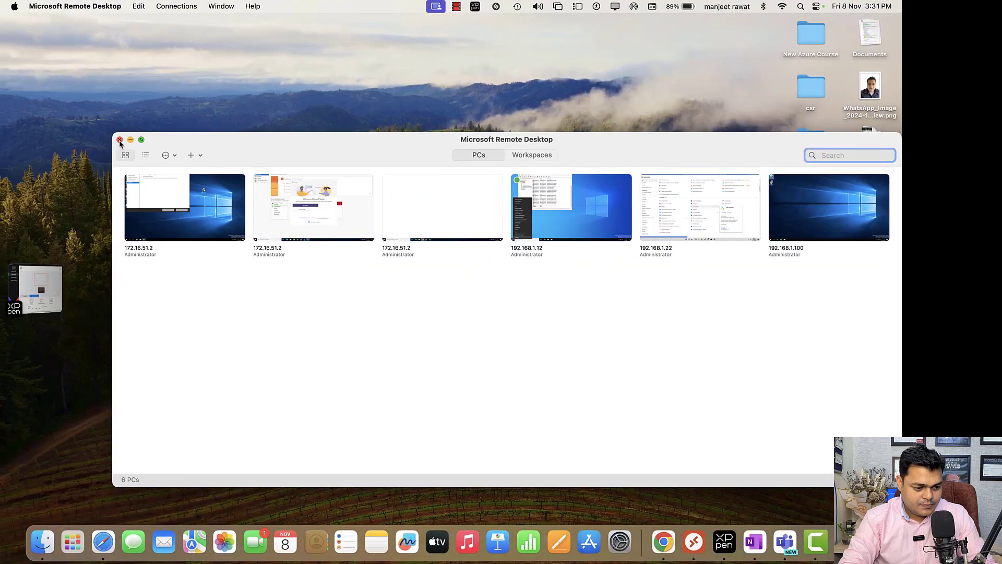
left_click(120, 144)
key("ctrl+Right")
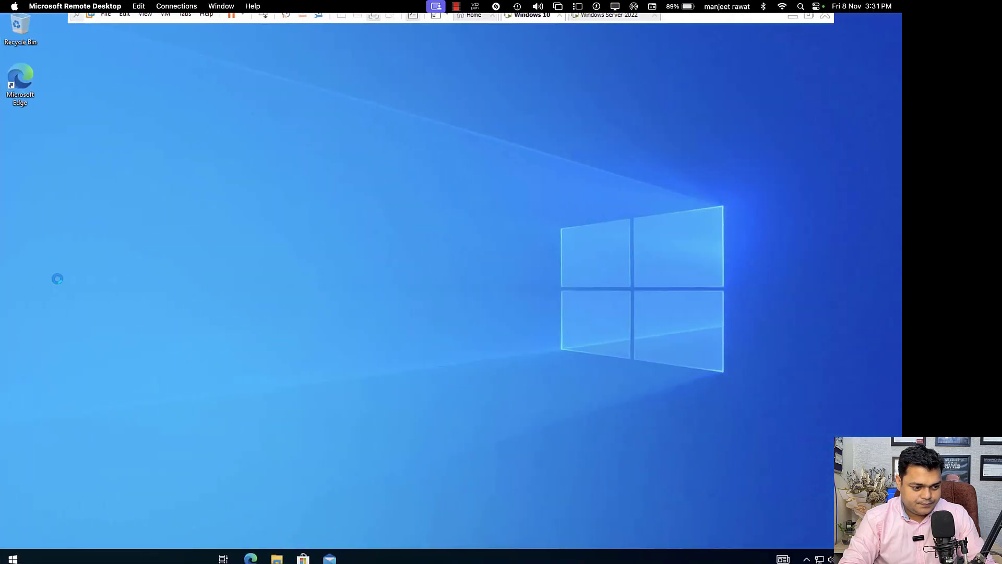
key("ctrl+Right")
key("ctrl+Left")
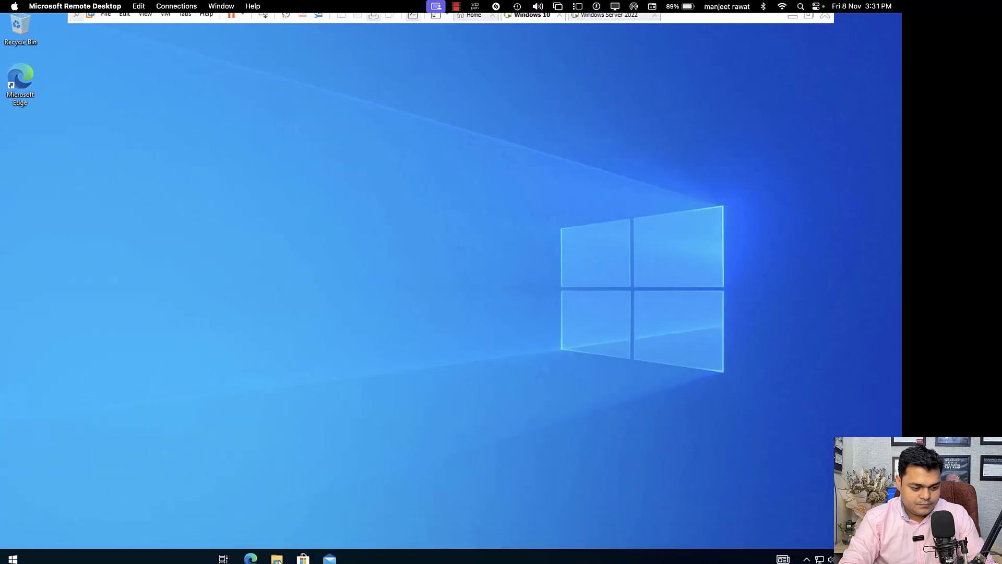
Try to open File Explorer on the Windows 10 VM, view the GPO precedence notes in OneNote, and return to the VM
left_click(277, 559)
key("ctrl+Right")
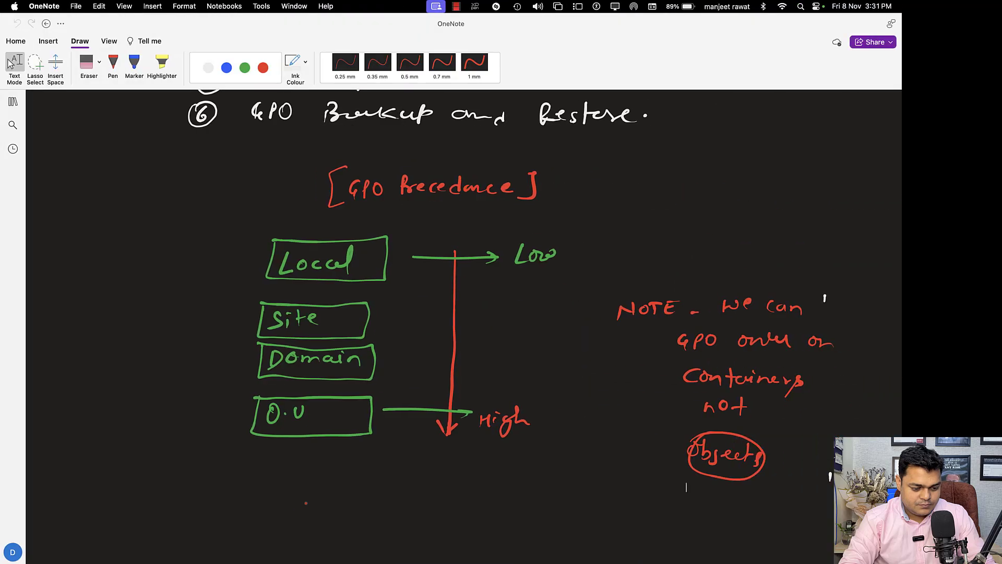
key("ctrl+Left")
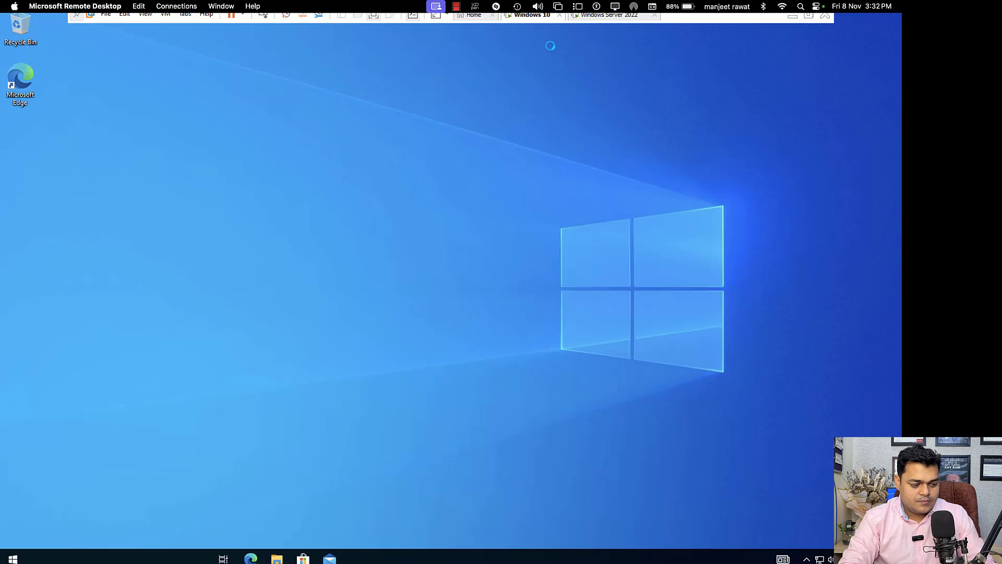
Switch to the Windows Server 2022 VM and close its Network Connections and Active Directory Users and Computers windows
left_click(600, 19)
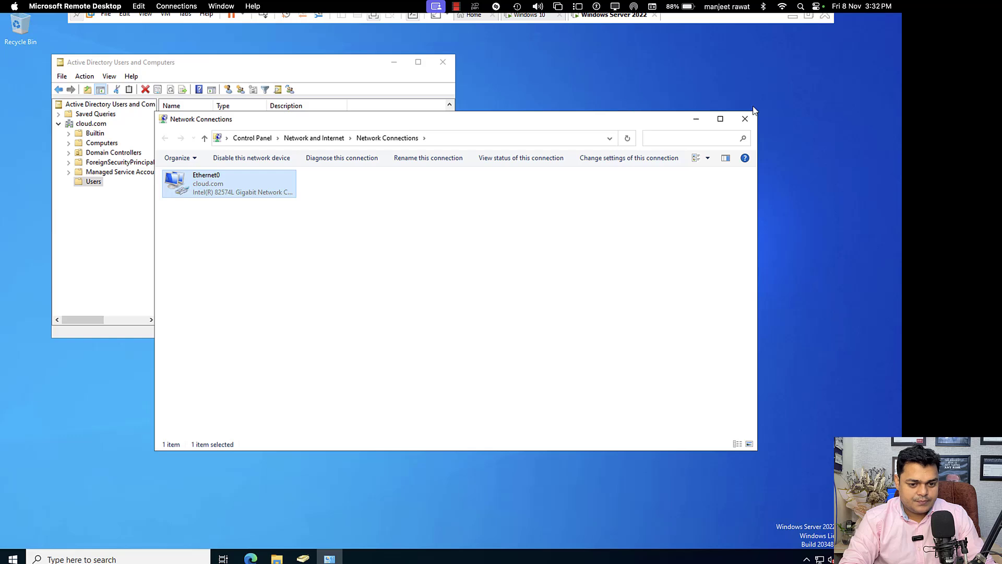
left_click(745, 119)
left_click(442, 62)
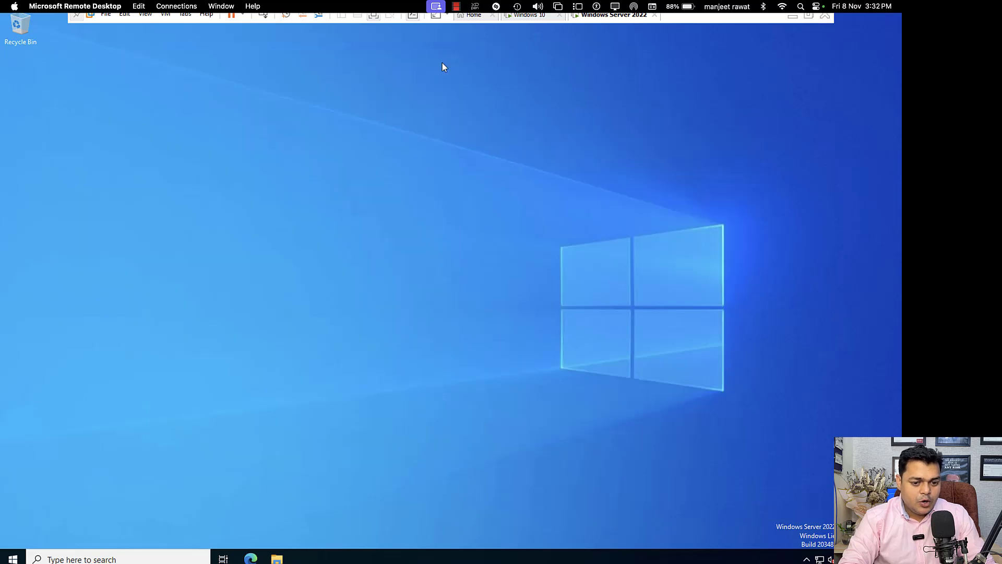
Switch to the Windows 10 VM, restart it through its power options, and skip the disk check at boot
left_click(536, 20)
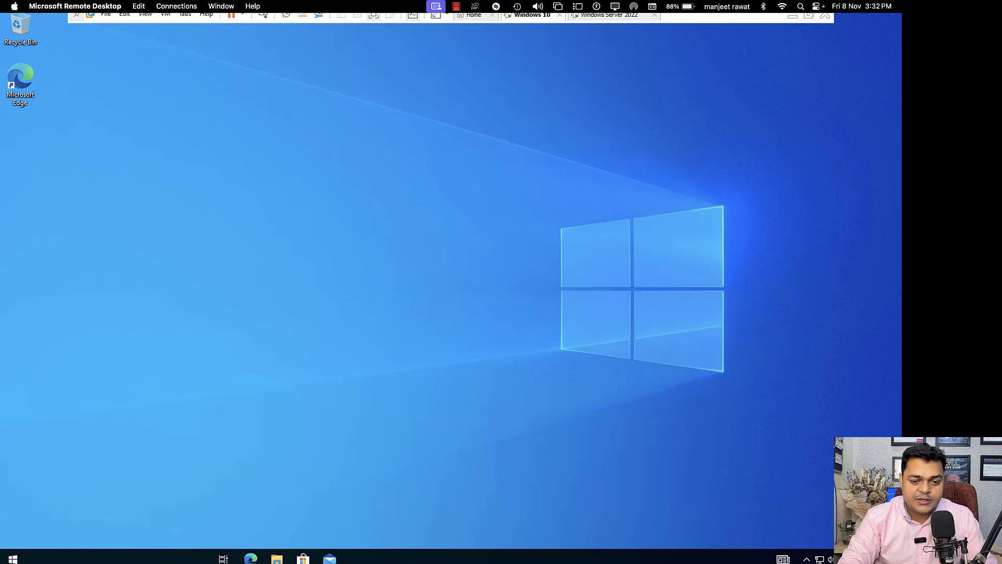
right_click(537, 21)
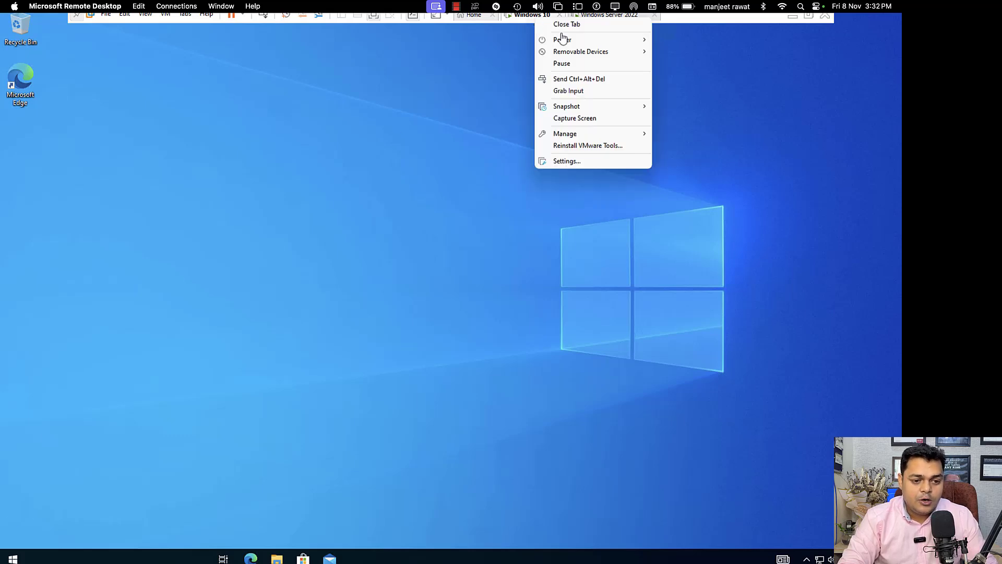
mouse_move(564, 42)
left_click(675, 126)
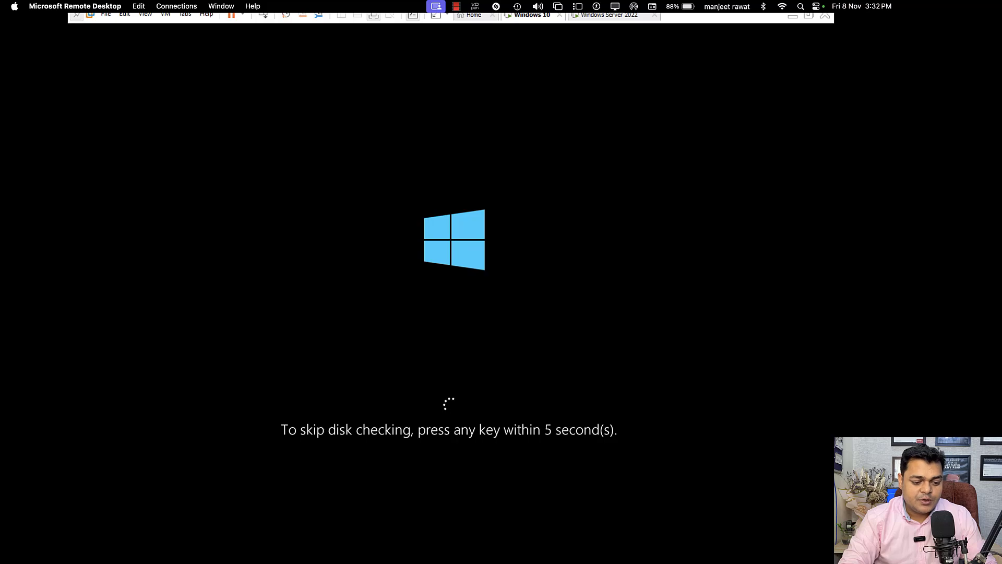
key("Return")
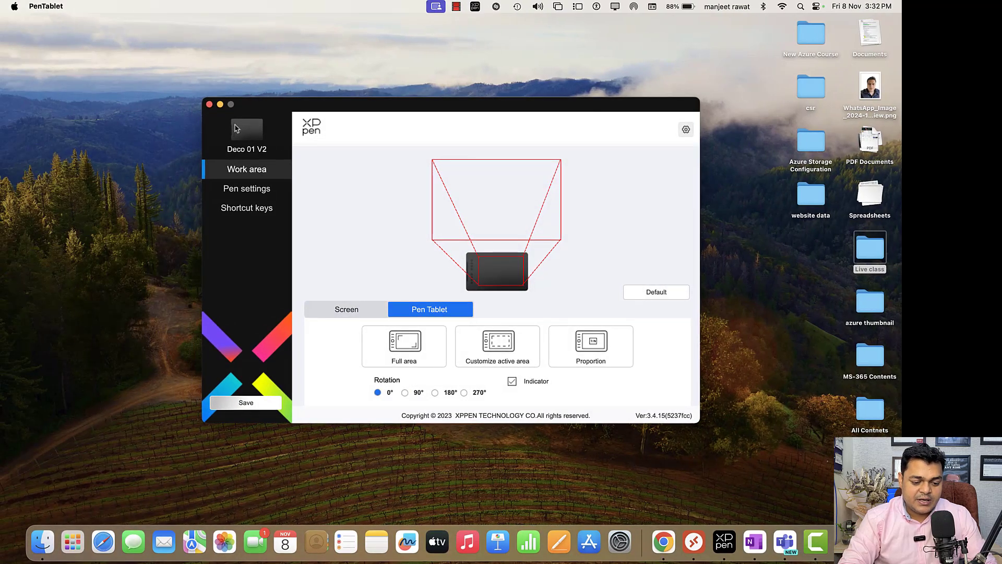
Close the PenTablet settings window on the Mac desktop and stop the Camtasia recording
left_click(210, 105)
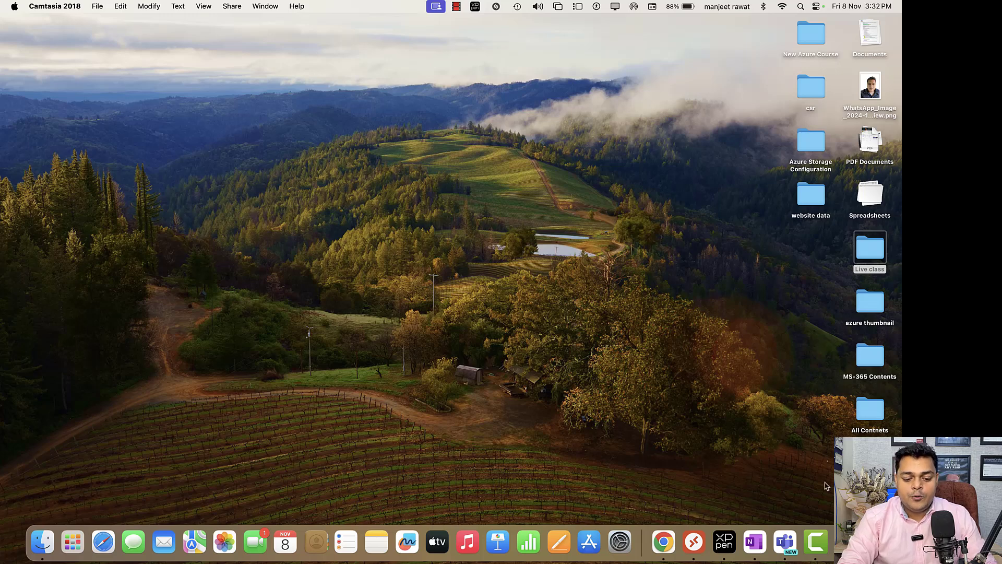
right_click(810, 546)
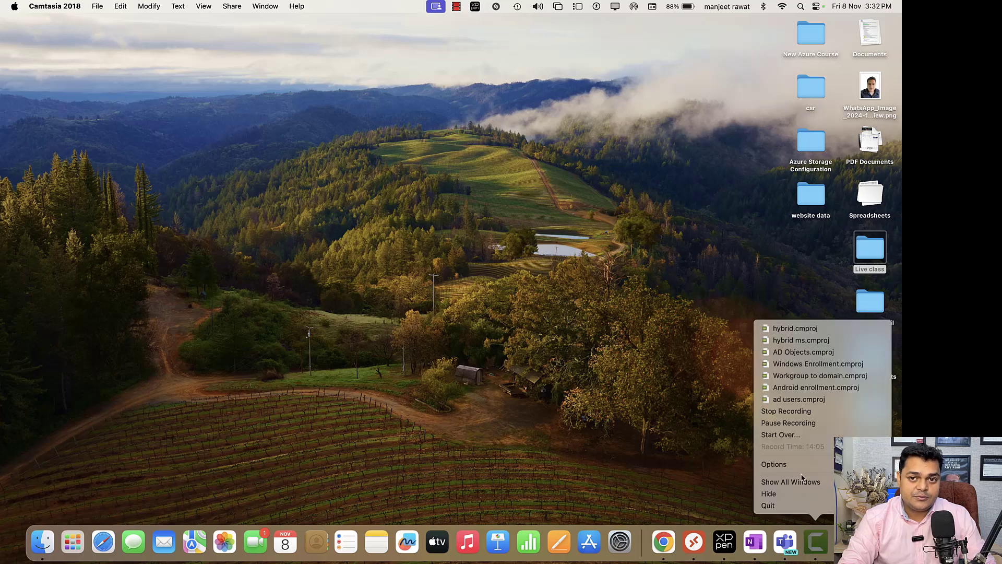
left_click(782, 410)
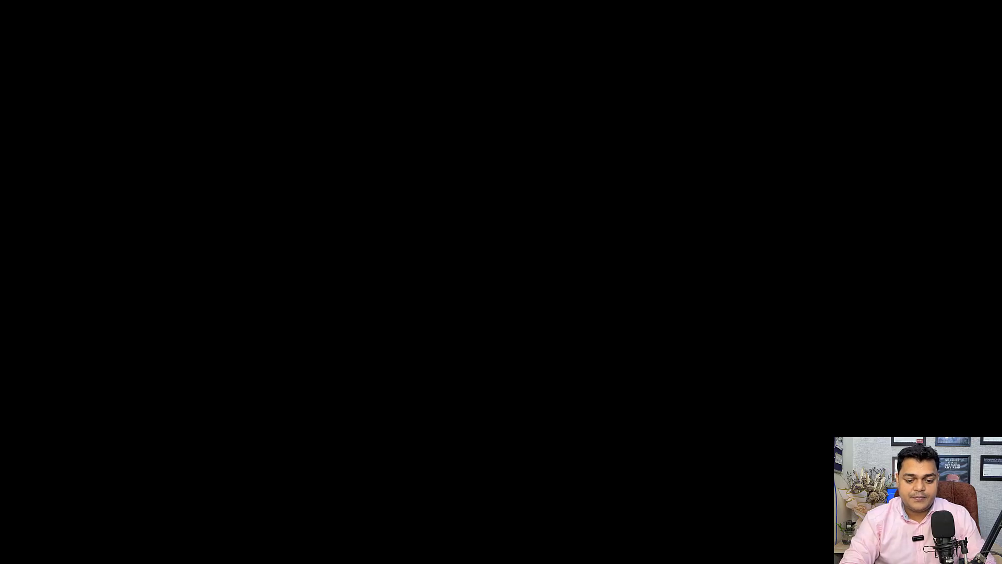